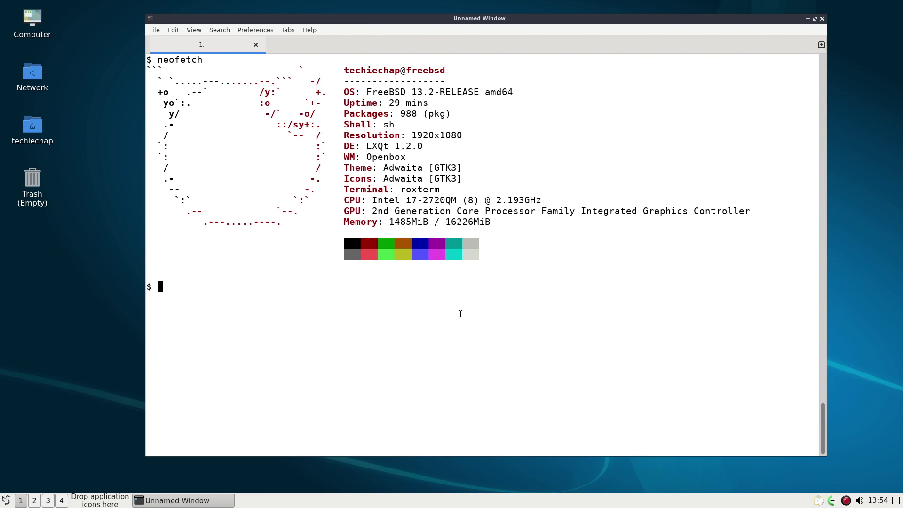
Run htop to review the running processes, then quit it back to an empty prompt
{"action": "type", "text": "htop"}
{"action": "key", "text": "Return"}
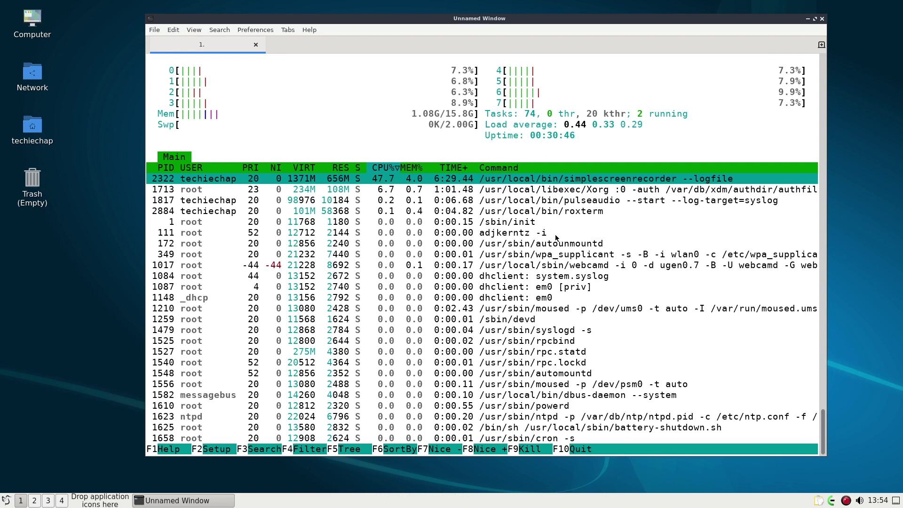
{"action": "key", "text": "q"}
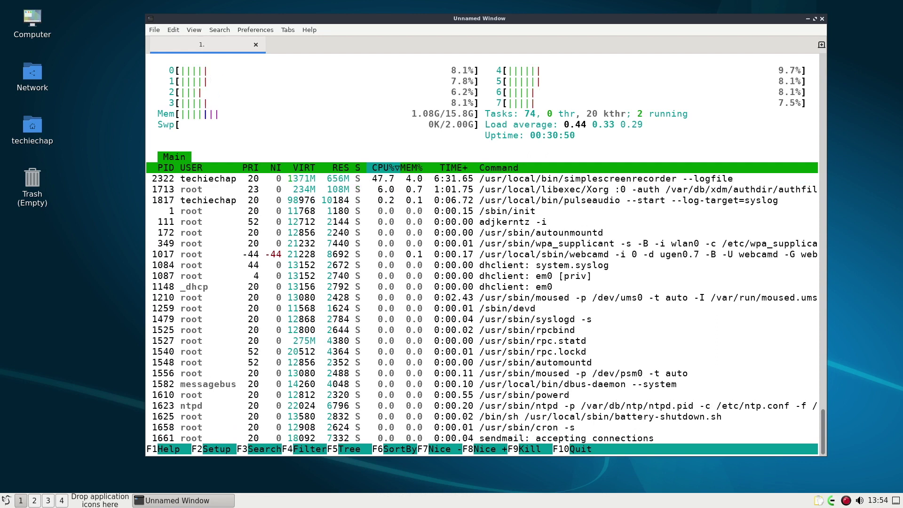
{"action": "key", "text": "q"}
{"action": "key", "text": "Return"}
{"action": "key", "text": "Return"}
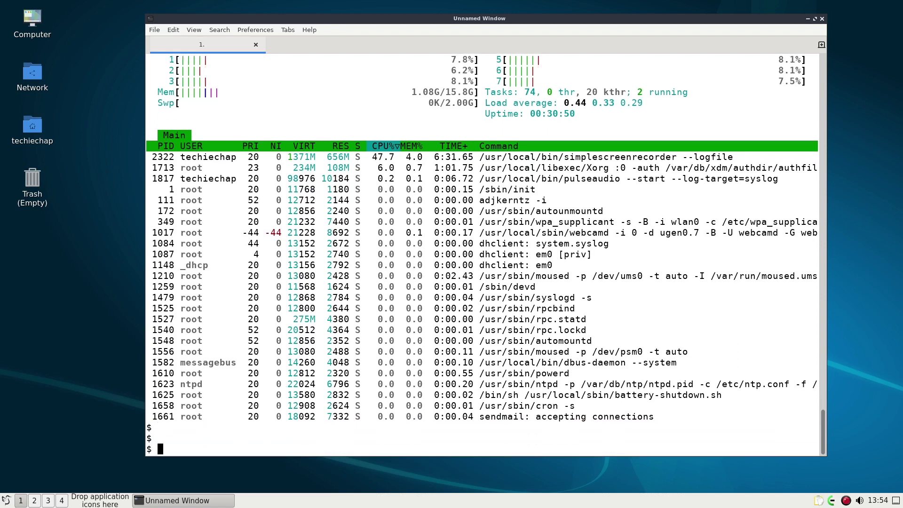
Clear the screen and rerun neofetch to show the system information summary
{"action": "type", "text": "clear"}
{"action": "key", "text": "Return"}
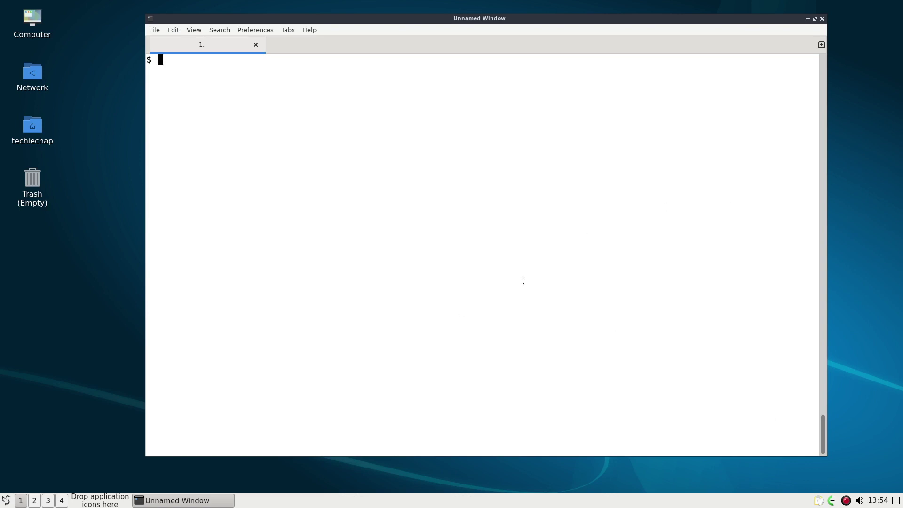
{"action": "type", "text": "neofetch"}
{"action": "key", "text": "Return"}
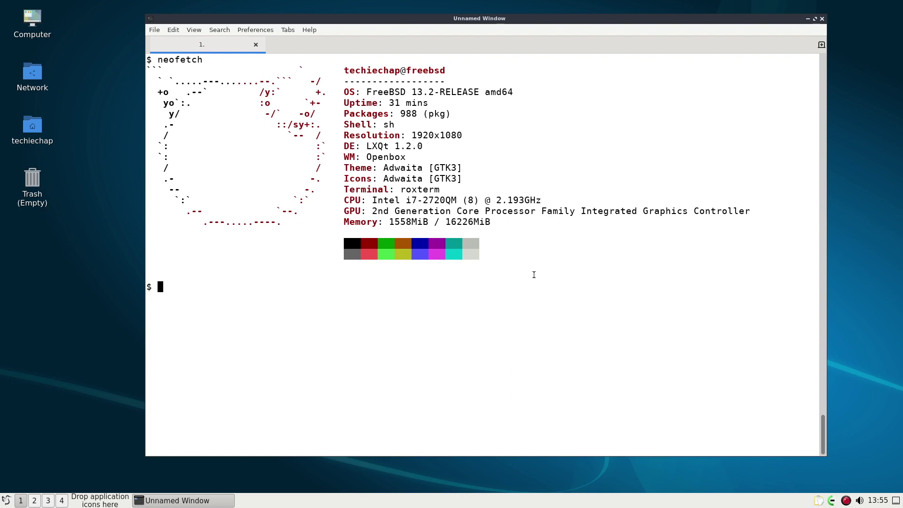
Become root with su and search the package repository for networkmgr
{"action": "type", "text": "pkg s"}
{"action": "key", "text": "BackSpace"}
{"action": "key", "text": "BackSpace"}
{"action": "key", "text": "BackSpace"}
{"action": "key", "text": "BackSpace"}
{"action": "key", "text": "BackSpace"}
{"action": "type", "text": "su"}
{"action": "key", "text": "Return"}
{"action": "key", "text": "Return"}
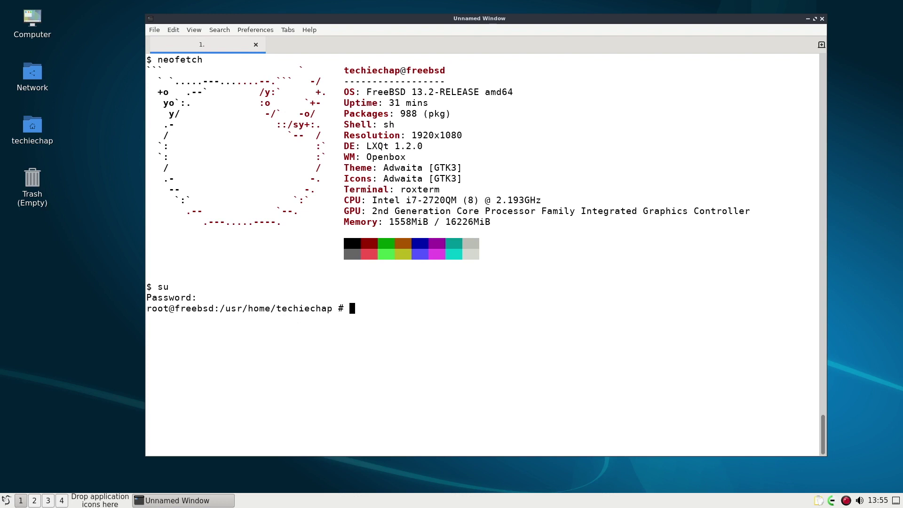
{"action": "type", "text": "pkg search networkmgr"}
{"action": "key", "text": "Return"}
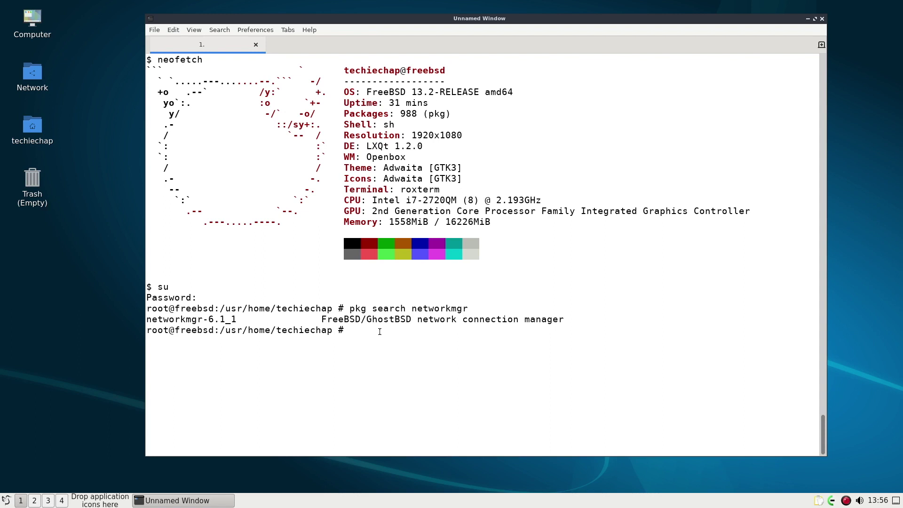
Turn the search into 'pkg install networkmgr' and confirm the install with y
{"action": "key", "text": "Up"}
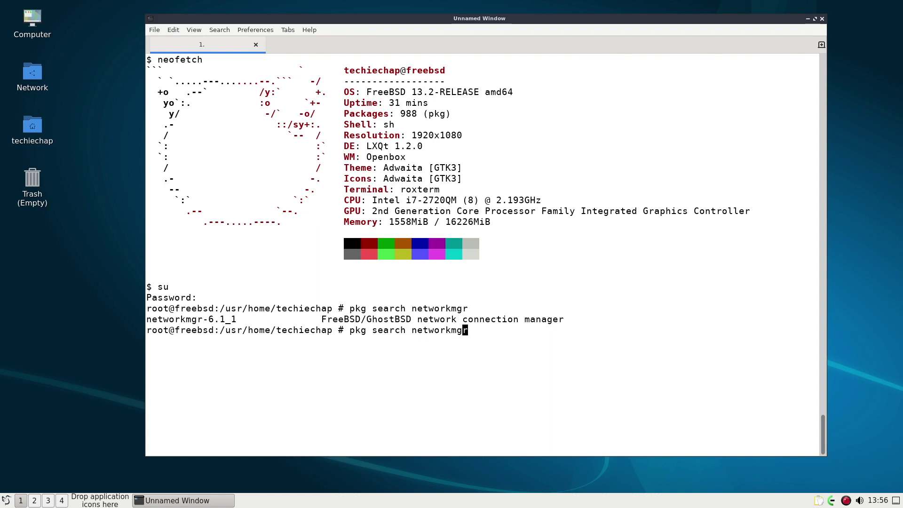
{"action": "key", "text": "Left"}
{"action": "key", "text": "Left"}
{"action": "key", "text": "Left"}
{"action": "key", "text": "Left"}
{"action": "key", "text": "Left"}
{"action": "key", "text": "Left"}
{"action": "key", "text": "Left"}
{"action": "key", "text": "Left"}
{"action": "key", "text": "Left"}
{"action": "key", "text": "Left"}
{"action": "key", "text": "Left"}
{"action": "key", "text": "Right"}
{"action": "key", "text": "BackSpace"}
{"action": "key", "text": "BackSpace"}
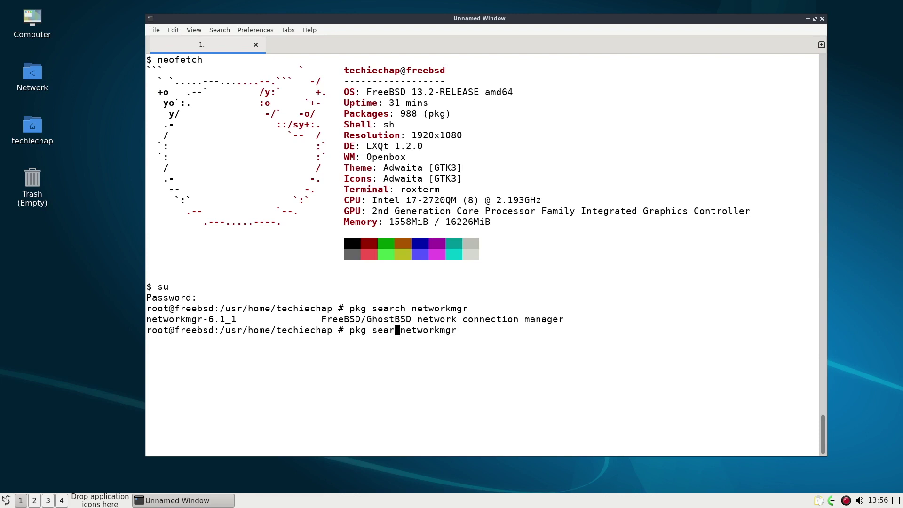
{"action": "key", "text": "BackSpace"}
{"action": "key", "text": "BackSpace"}
{"action": "key", "text": "BackSpace"}
{"action": "key", "text": "BackSpace"}
{"action": "type", "text": "install"}
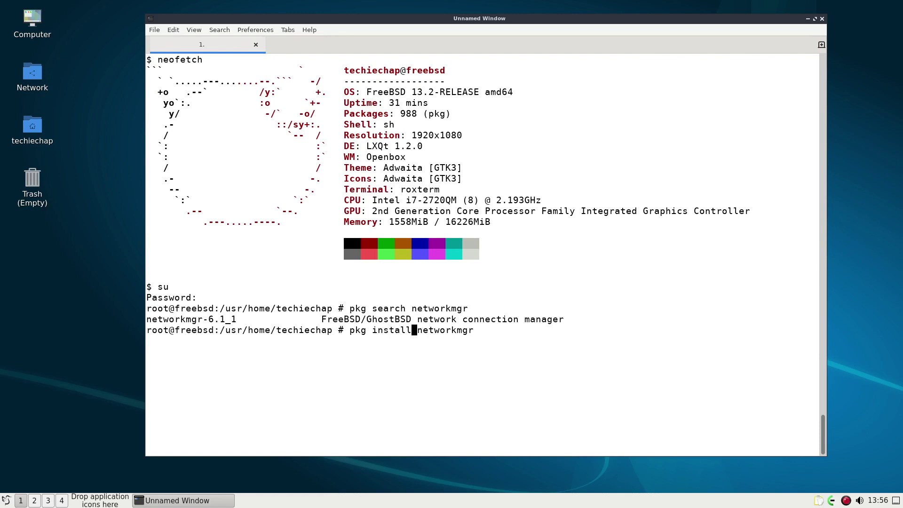
{"action": "key", "text": "Return"}
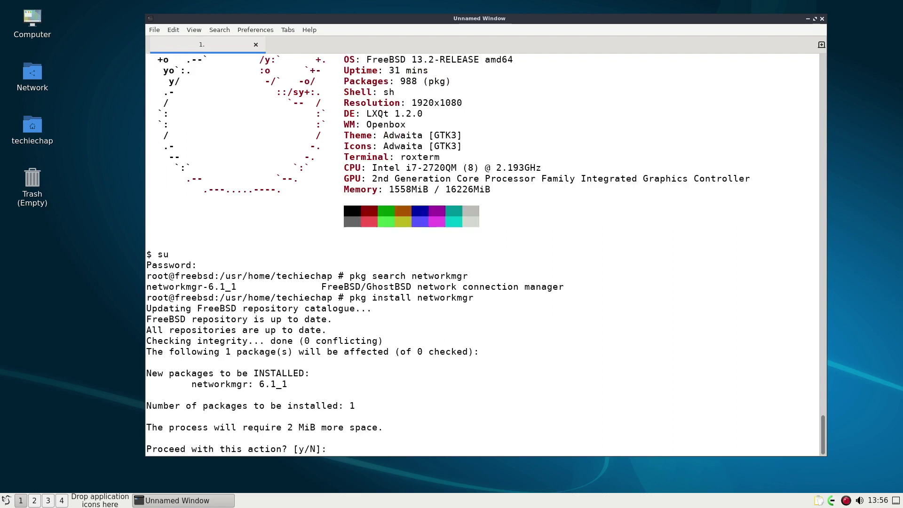
{"action": "type", "text": "y"}
{"action": "key", "text": "Return"}
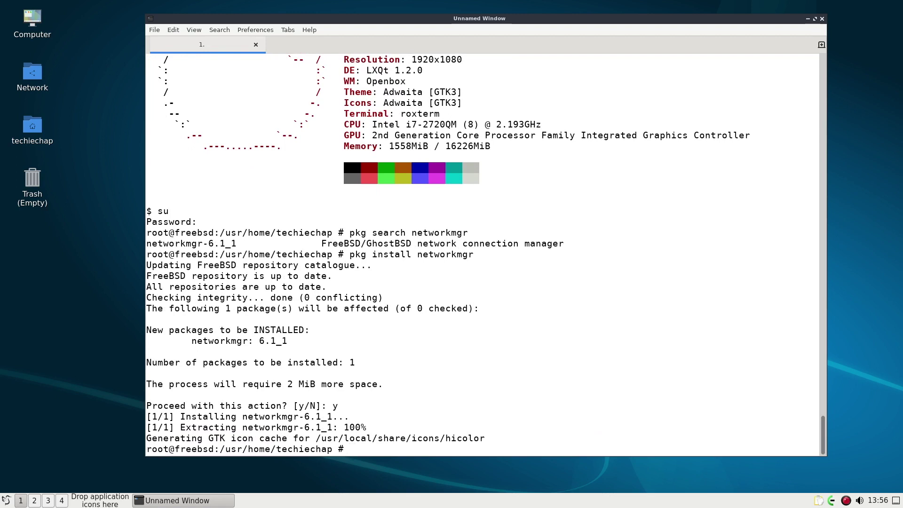
Launch networkmgr as root, interrupt it after the errors, exit root, and relaunch it as the regular user
{"action": "type", "text": "networkmgr"}
{"action": "key", "text": "Return"}
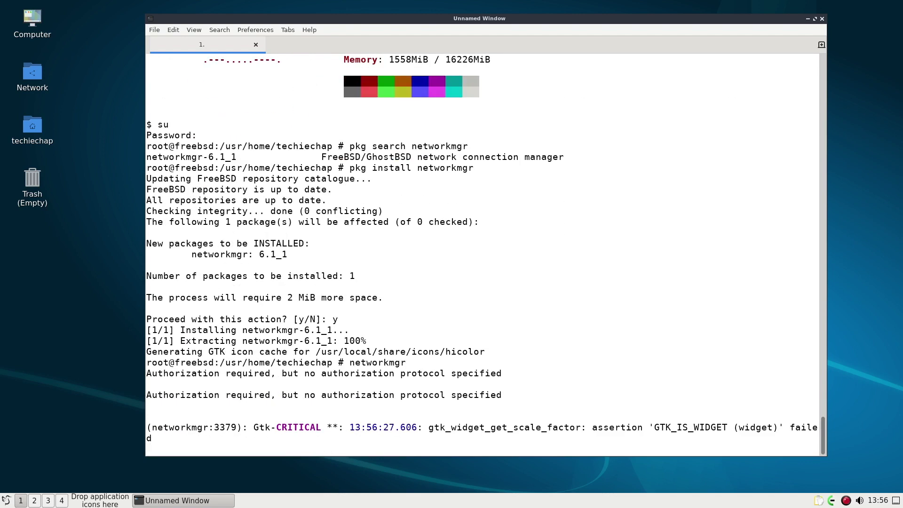
{"action": "key", "text": "ctrl+c"}
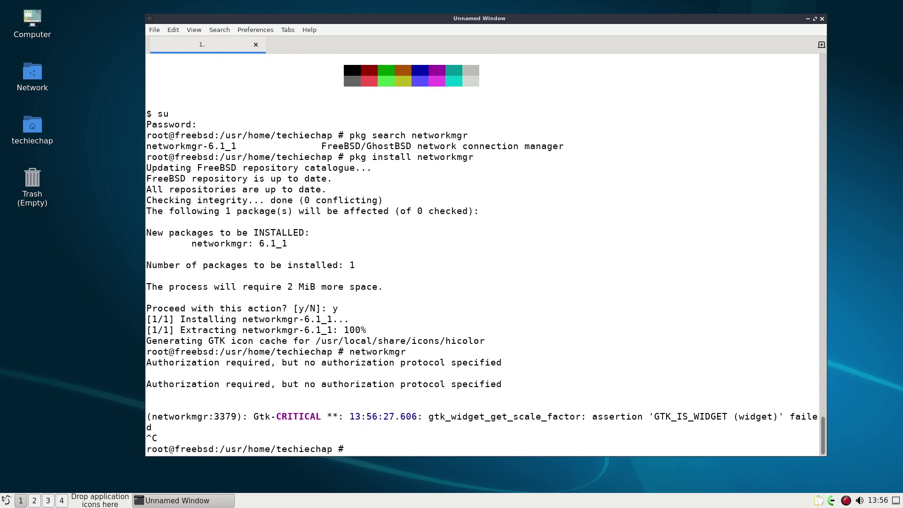
{"action": "type", "text": "exit"}
{"action": "key", "text": "Return"}
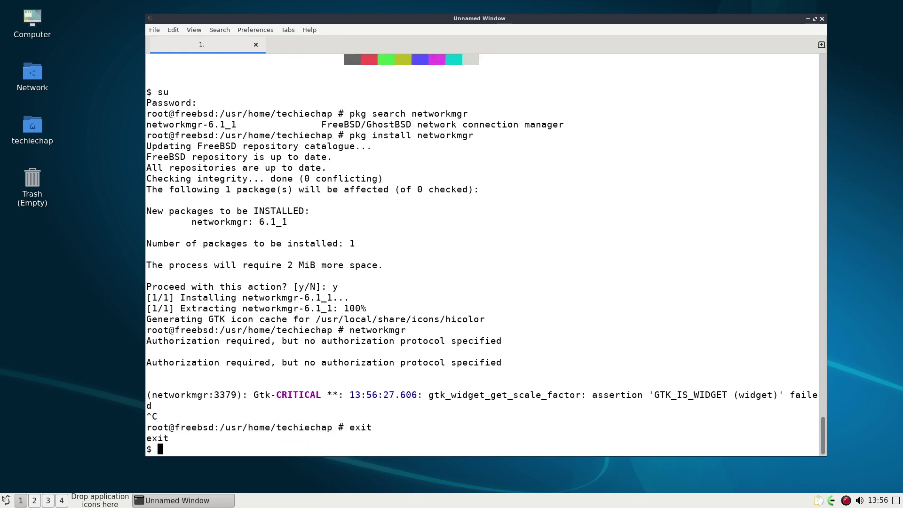
{"action": "type", "text": "networkmgr"}
{"action": "key", "text": "Return"}
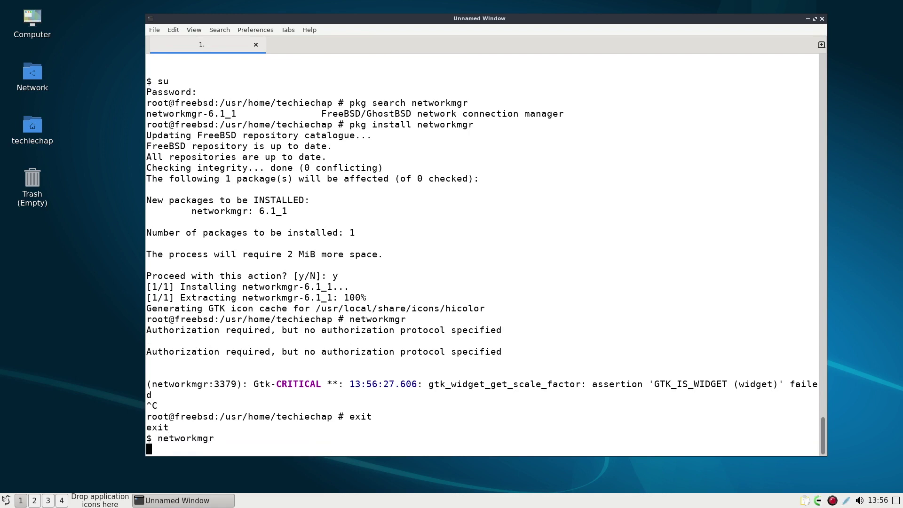
Pick a Wi-Fi network from the networkmgr tray menu, inspect the wpa_supplicant.conf PermissionError, and stop networkmgr
{"action": "left_click", "coordinate": [845, 502]}
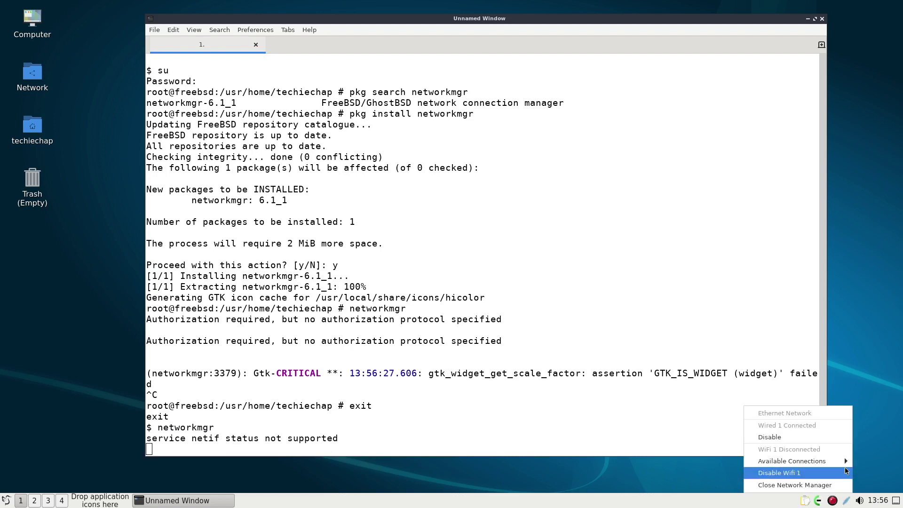
{"action": "mouse_move", "coordinate": [844, 465]}
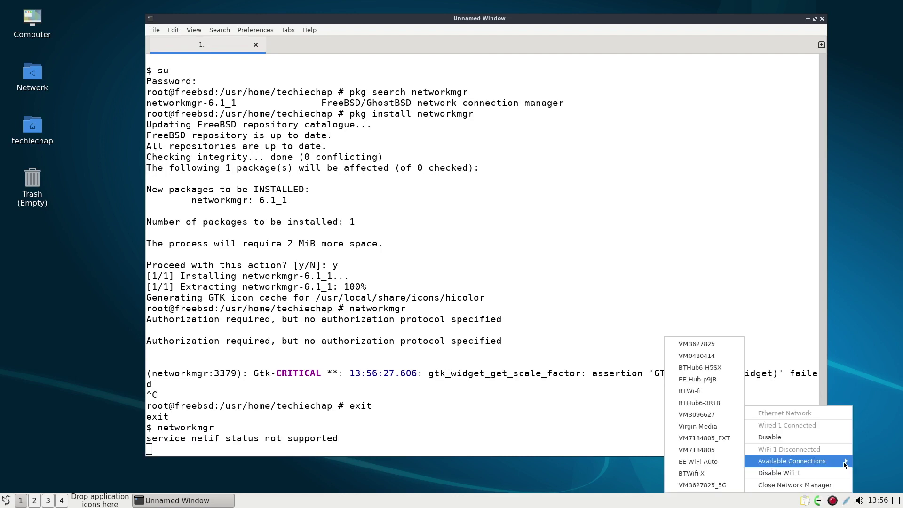
{"action": "left_click", "coordinate": [700, 439]}
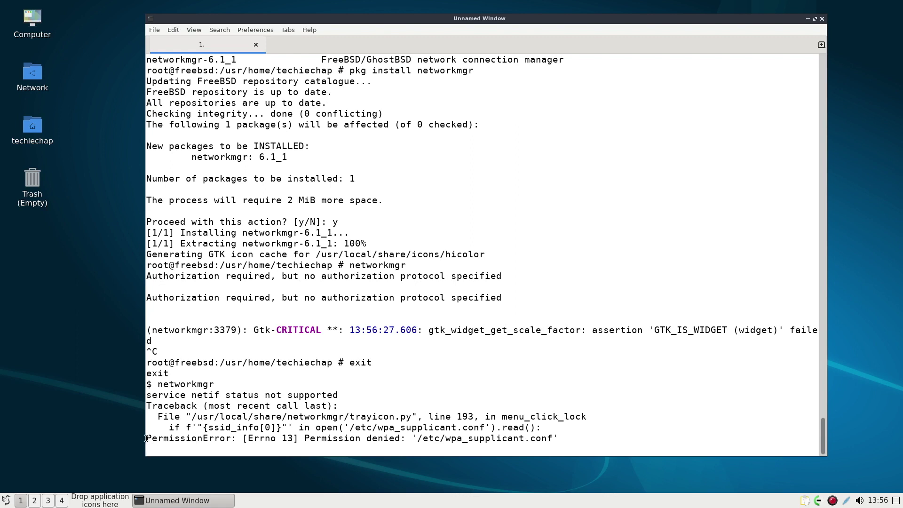
{"action": "left_click_drag", "start_coordinate": [146, 439], "coordinate": [557, 438]}
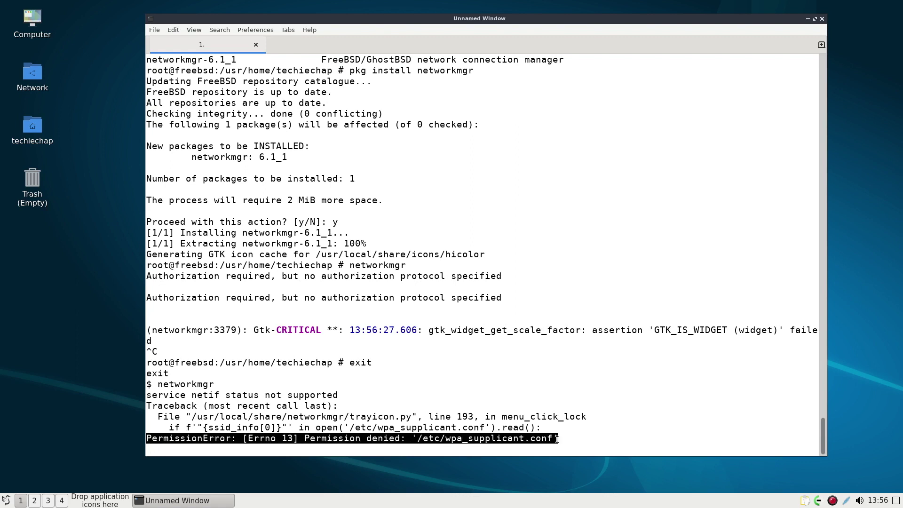
{"action": "left_click", "coordinate": [562, 432]}
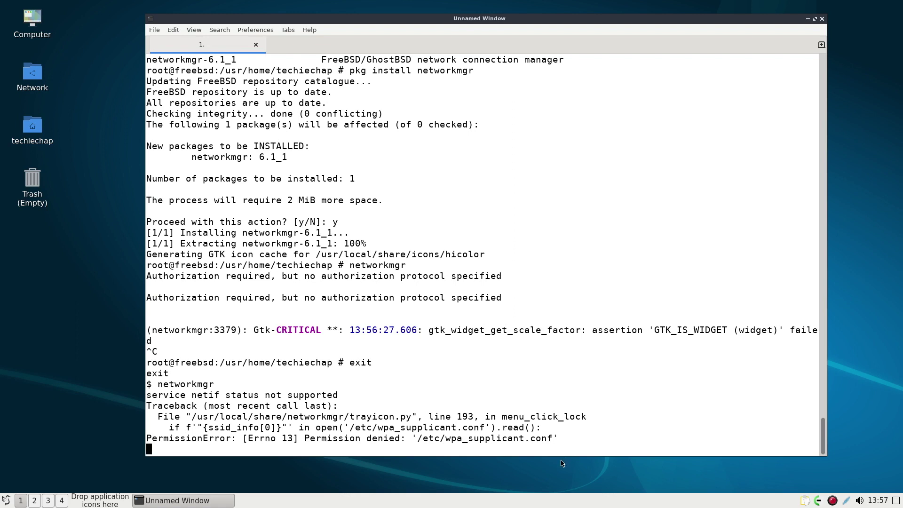
{"action": "key", "text": "ctrl+c"}
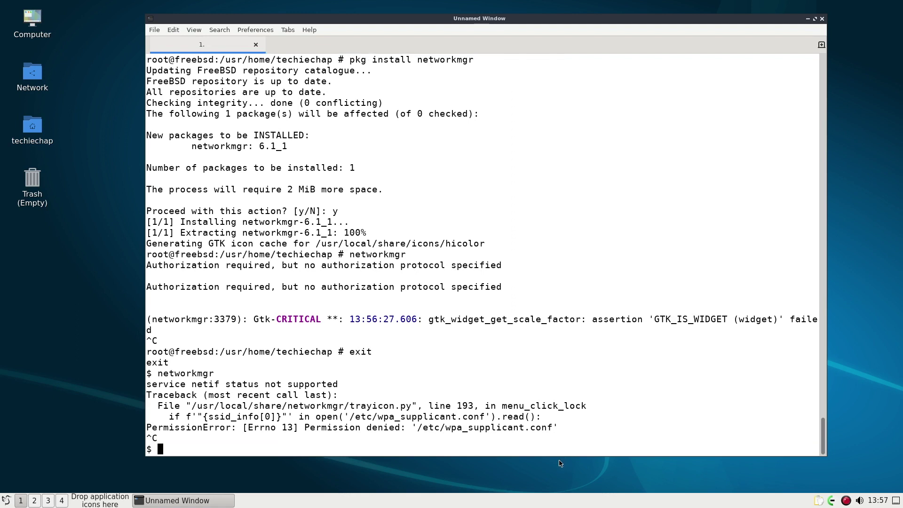
Clear the terminal and start typing the command to edit doas.conf
{"action": "type", "text": "clear"}
{"action": "key", "text": "Return"}
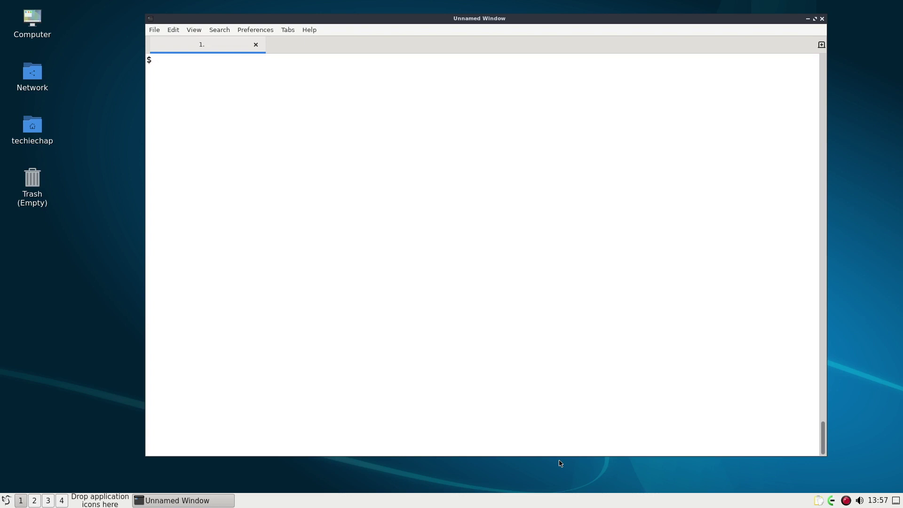
{"action": "type", "text": "edit"}
Open /usr/local/etc/doas.conf in the ee editor
{"action": "key", "text": "BackSpace"}
{"action": "key", "text": "BackSpace"}
{"action": "key", "text": "BackSpace"}
{"action": "type", "text": "dit /usr/local/etc/doas.conf"}
{"action": "key", "text": "Return"}
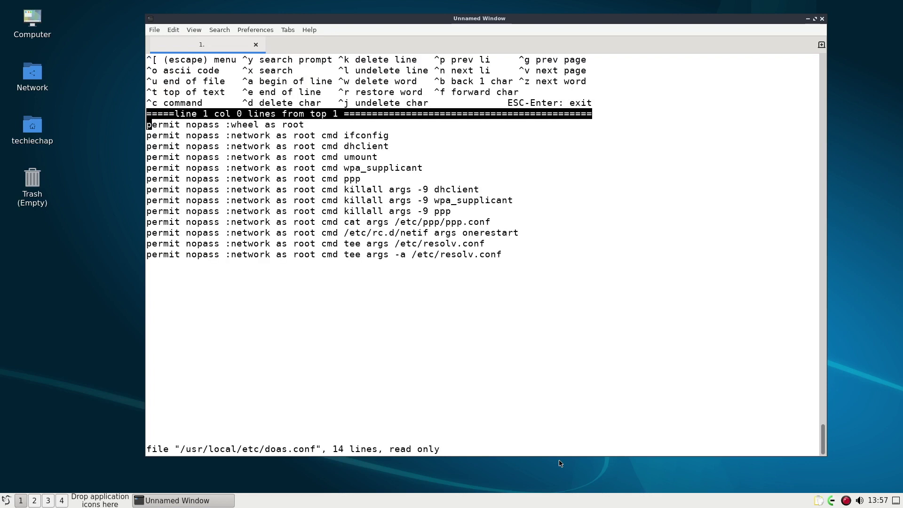
Insert line 6 'permit nopass keepenv :wheel as root cmd networkmgr' above the ppp rule
{"action": "key", "text": "Down"}
{"action": "key", "text": "Down"}
{"action": "key", "text": "Down"}
{"action": "key", "text": "Down"}
{"action": "key", "text": "Down"}
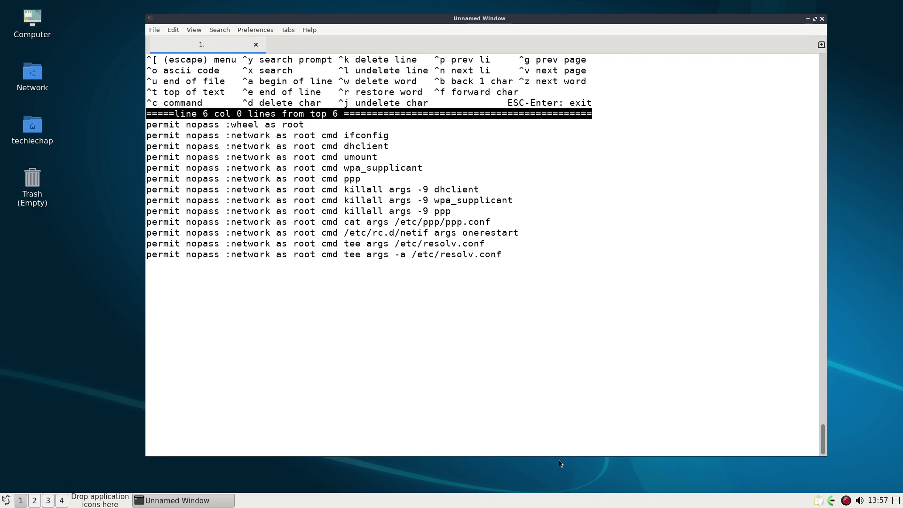
{"action": "key", "text": "Return"}
{"action": "key", "text": "Up"}
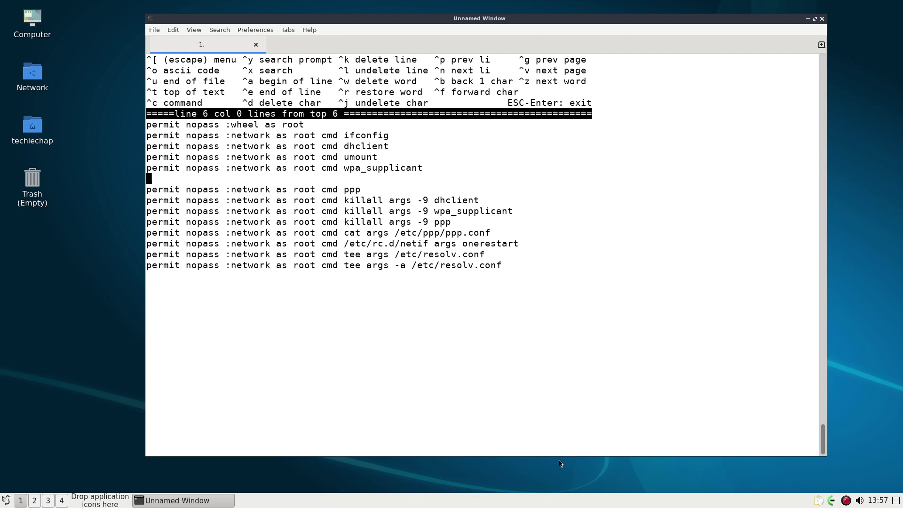
{"action": "type", "text": "permit nopass "}
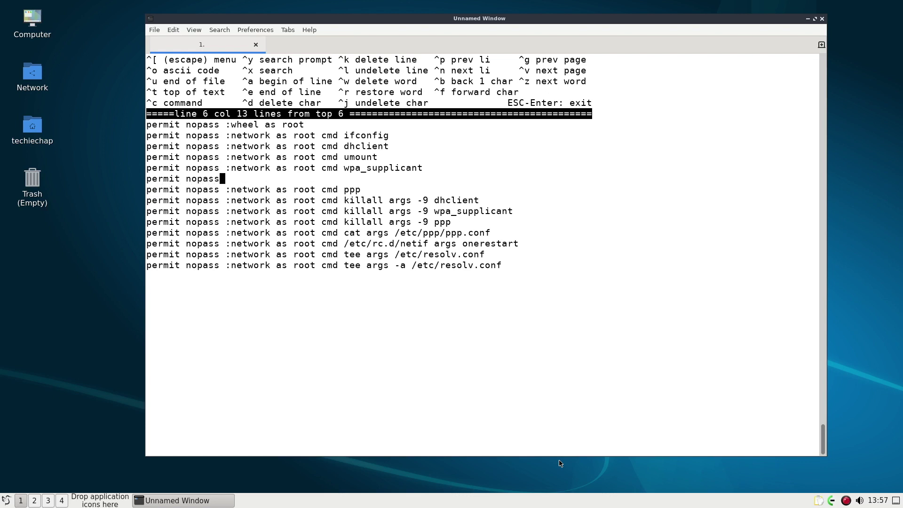
{"action": "type", "text": "keepenv :wheel"}
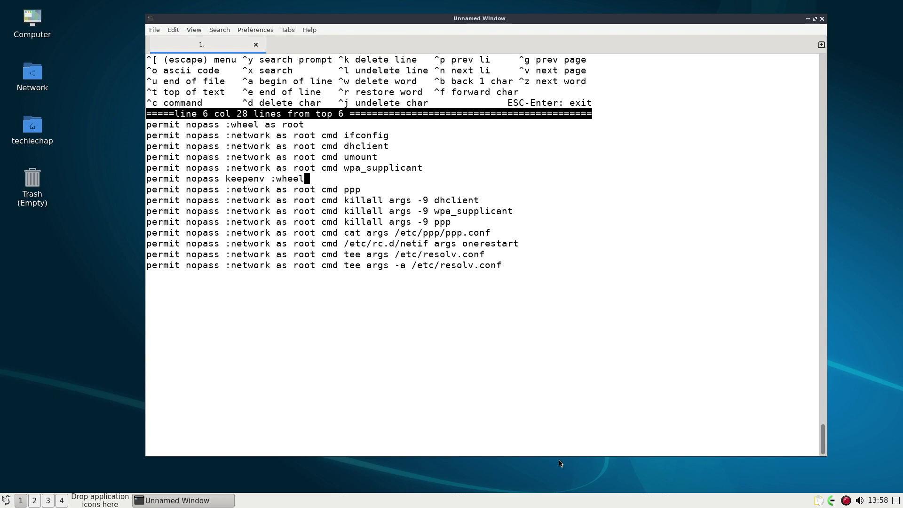
{"action": "type", "text": " as root cmd networkmgr"}
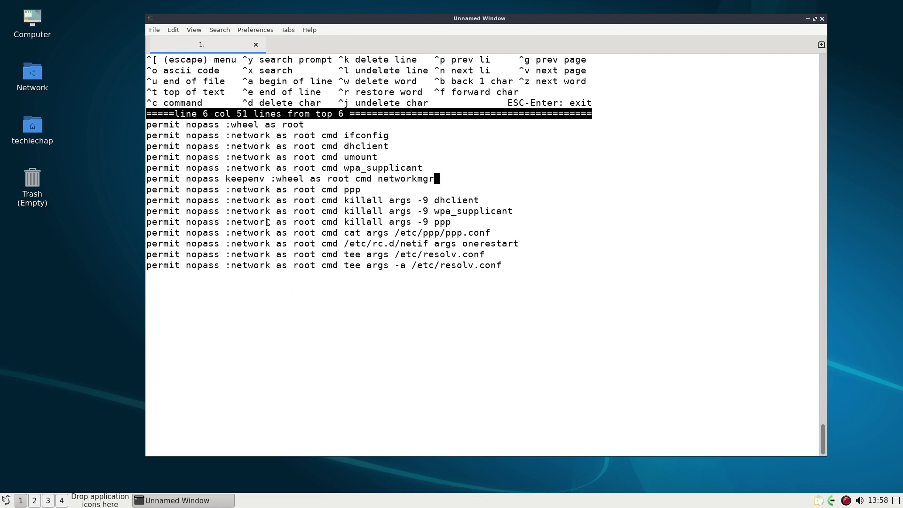
{"action": "key", "text": "Escape"}
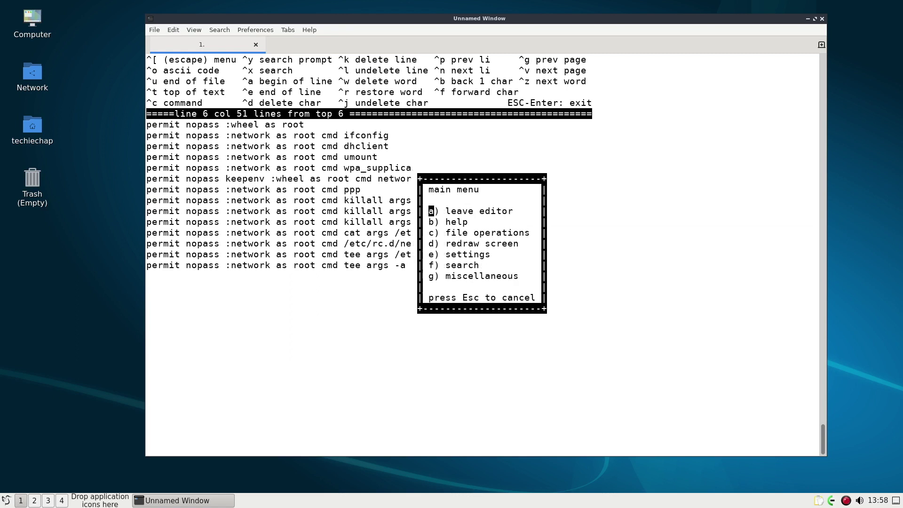
Try saving doas.conf, and after the 'unable to create file' failure, leave ee without saving
{"action": "key", "text": "Return"}
{"action": "key", "text": "Return"}
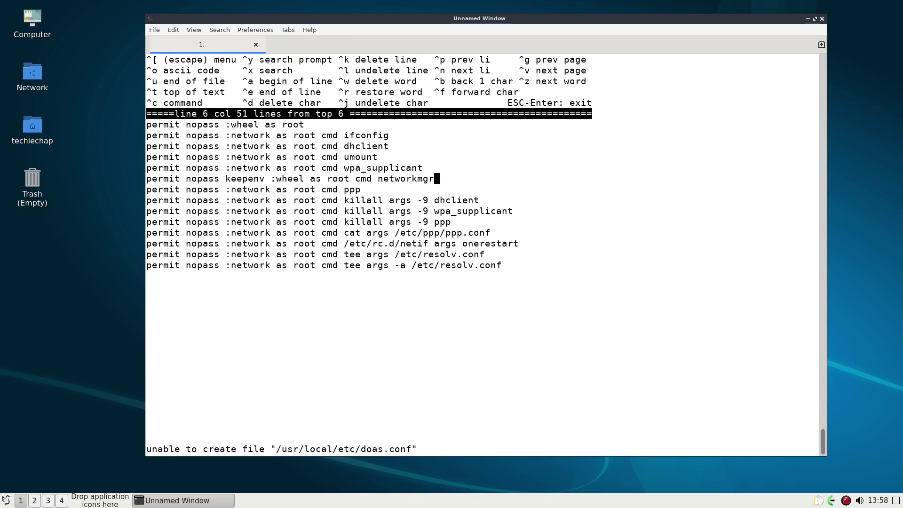
{"action": "key", "text": "Escape"}
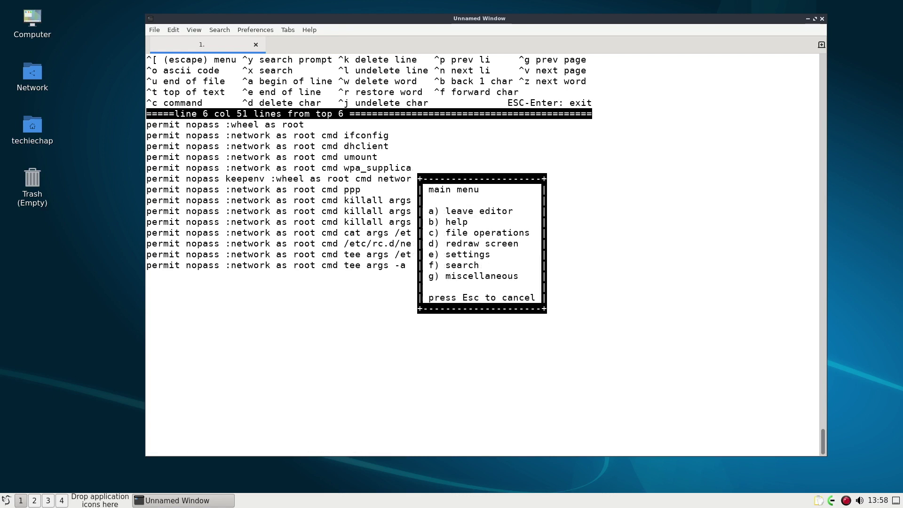
{"action": "key", "text": "Return"}
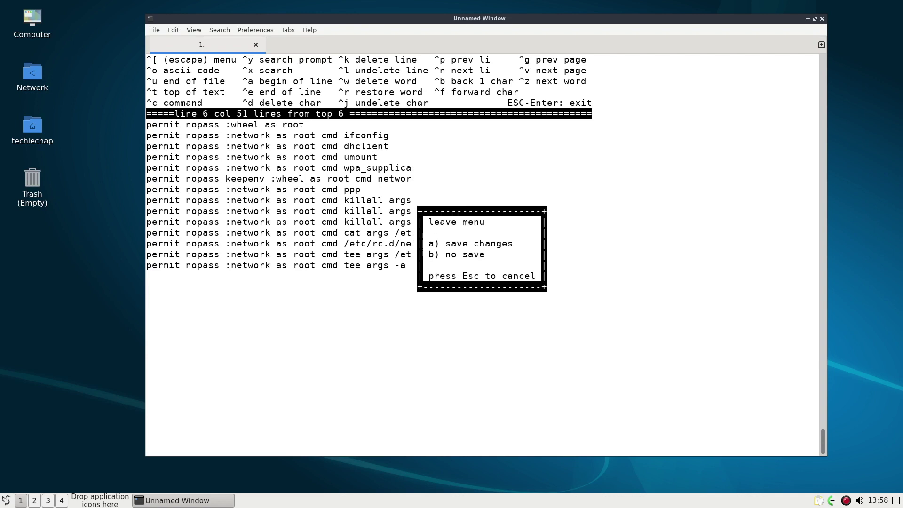
{"action": "key", "text": "Return"}
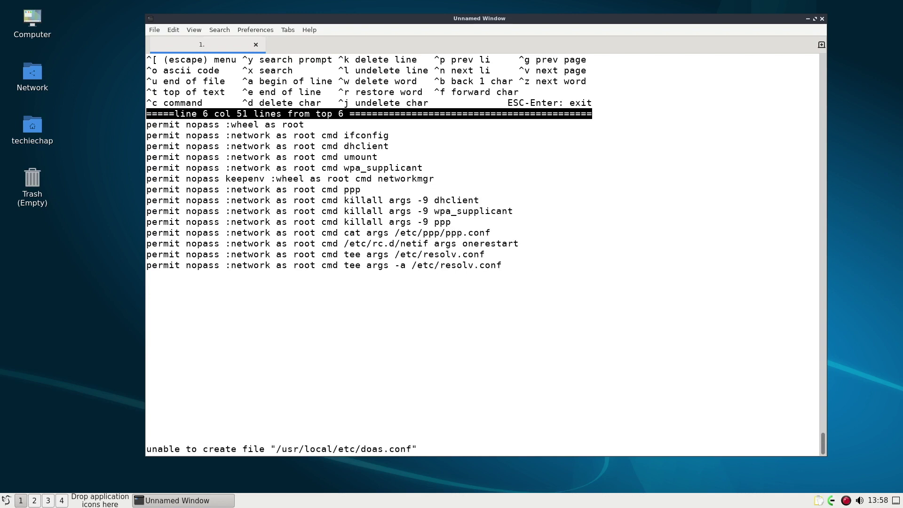
{"action": "key", "text": "Escape"}
{"action": "key", "text": "Escape"}
{"action": "key", "text": "Down"}
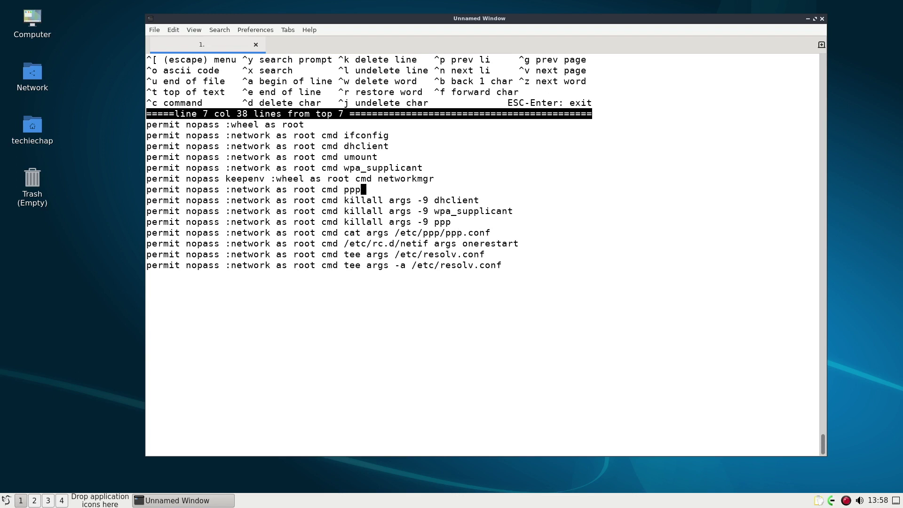
{"action": "key", "text": "Escape"}
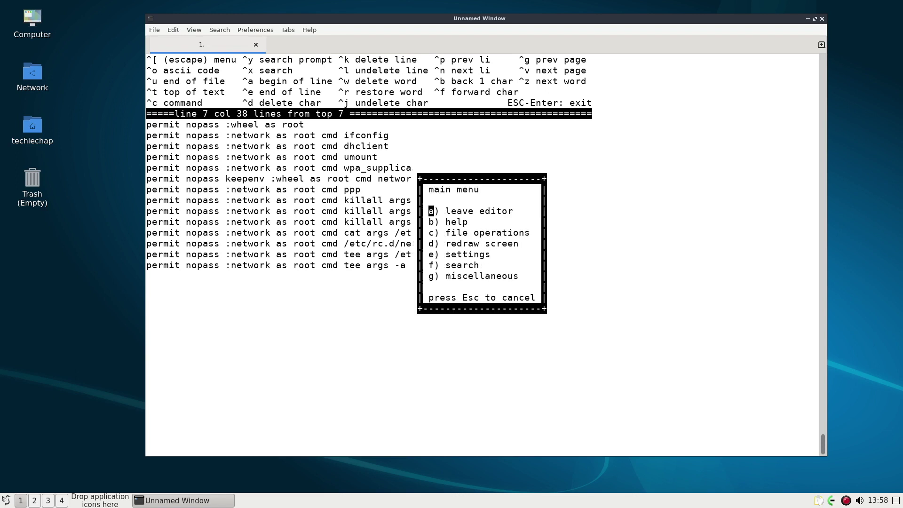
{"action": "key", "text": "Return"}
{"action": "key", "text": "Down"}
{"action": "key", "text": "Return"}
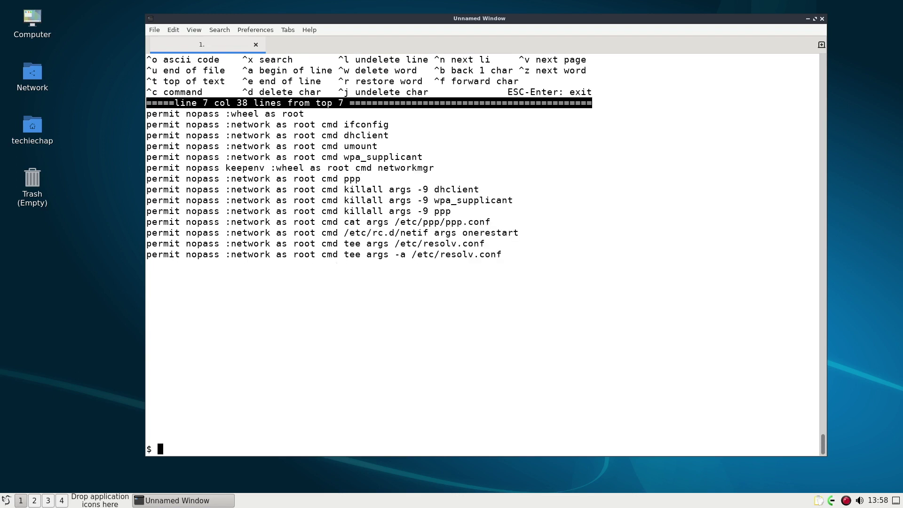
Switch to root with su, entering the root password, and step back through the command history
{"action": "type", "text": "su"}
{"action": "key", "text": "Return"}
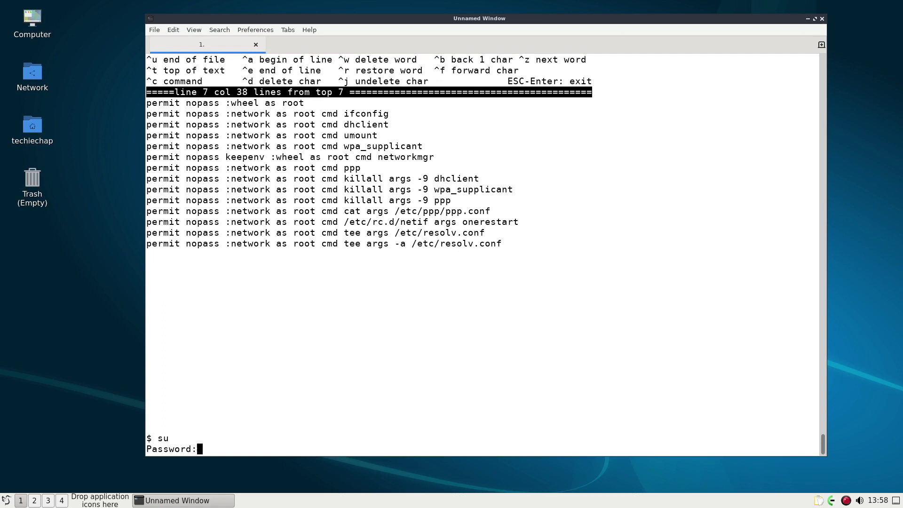
{"action": "key", "text": "Return"}
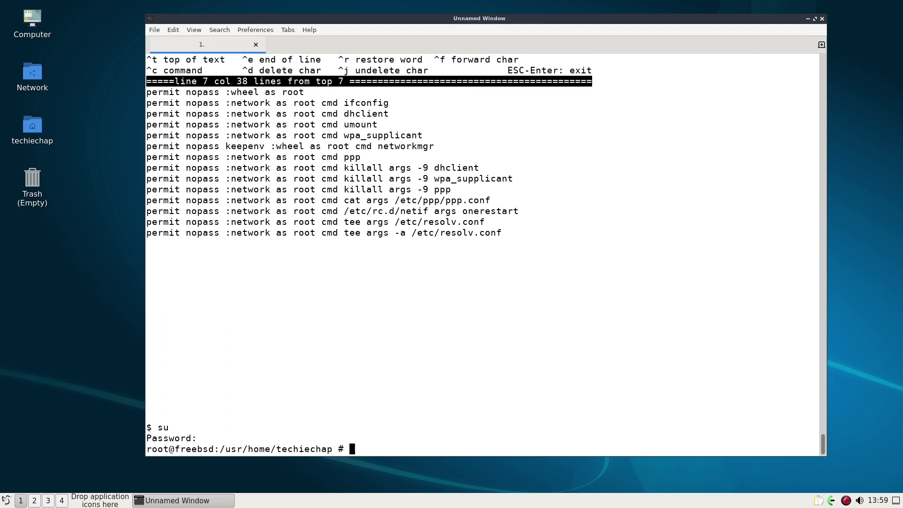
{"action": "key", "text": "Up"}
{"action": "key", "text": "Up"}
{"action": "key", "text": "Up"}
{"action": "key", "text": "Up"}
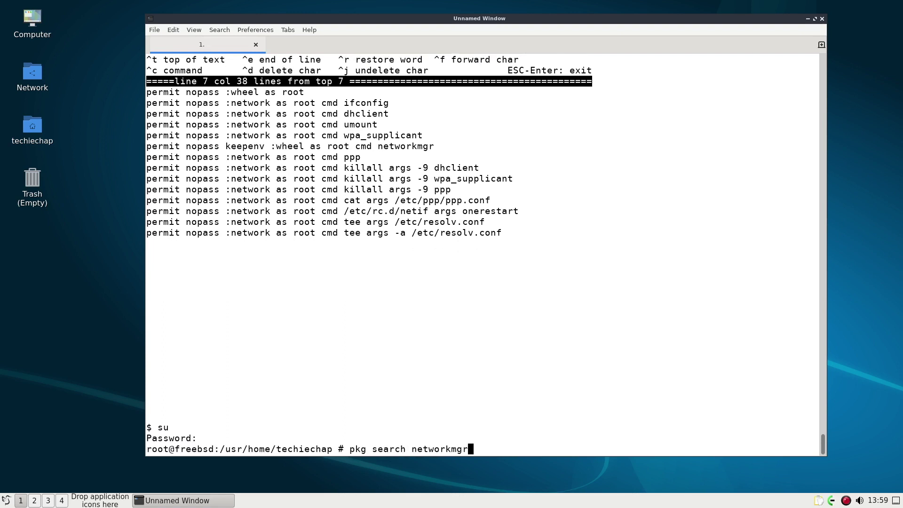
Reopen /usr/local/etc/doas.conf in ee as root and insert a blank line 6 above the ppp rule
{"action": "key", "text": "Up"}
{"action": "key", "text": "Up"}
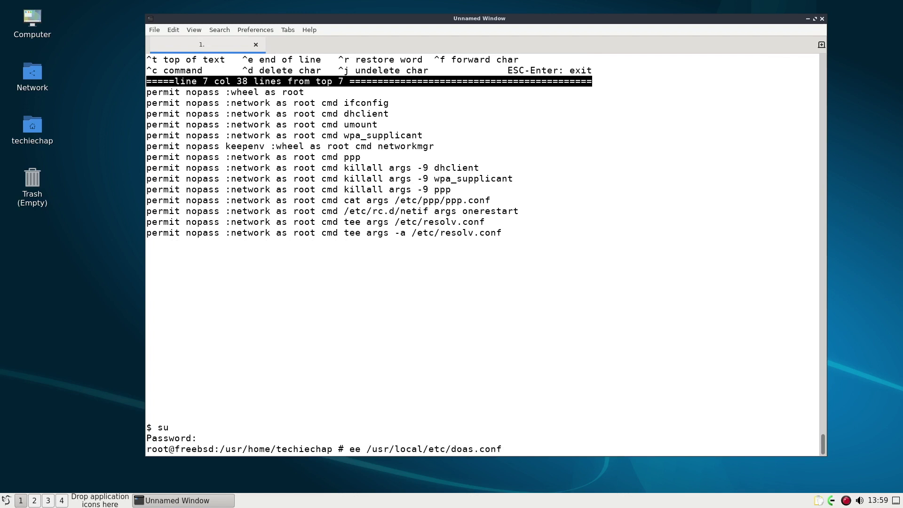
{"action": "key", "text": "Return"}
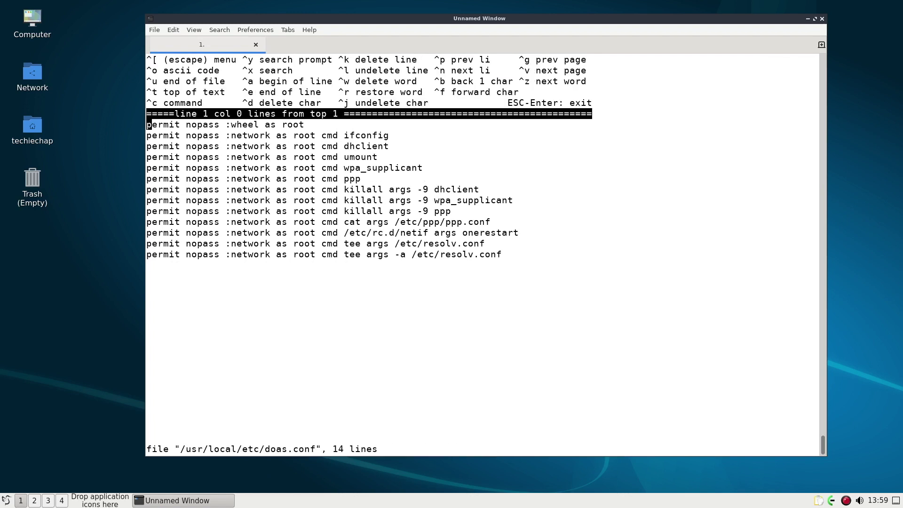
{"action": "key", "text": "Down"}
{"action": "key", "text": "Down"}
{"action": "key", "text": "Down"}
{"action": "key", "text": "Down"}
{"action": "key", "text": "Down"}
{"action": "key", "text": "Return"}
{"action": "type", "text": "\\"}
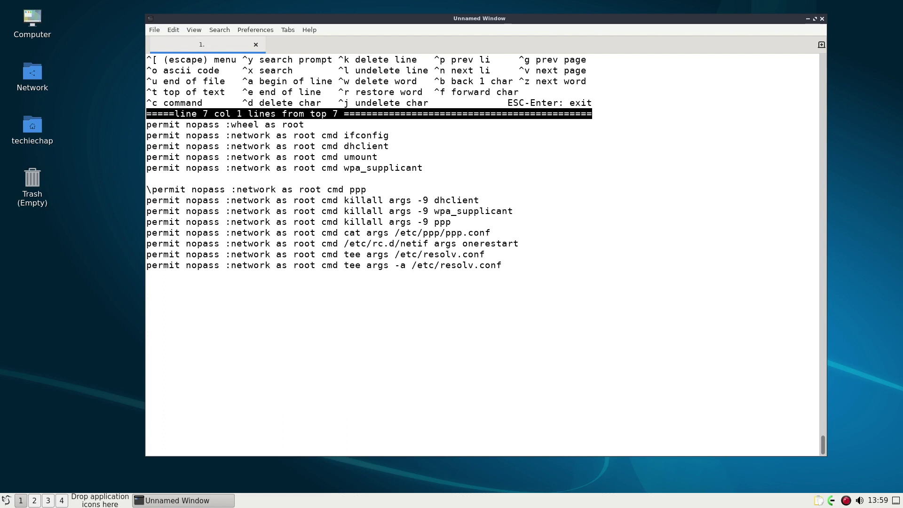
{"action": "key", "text": "BackSpace"}
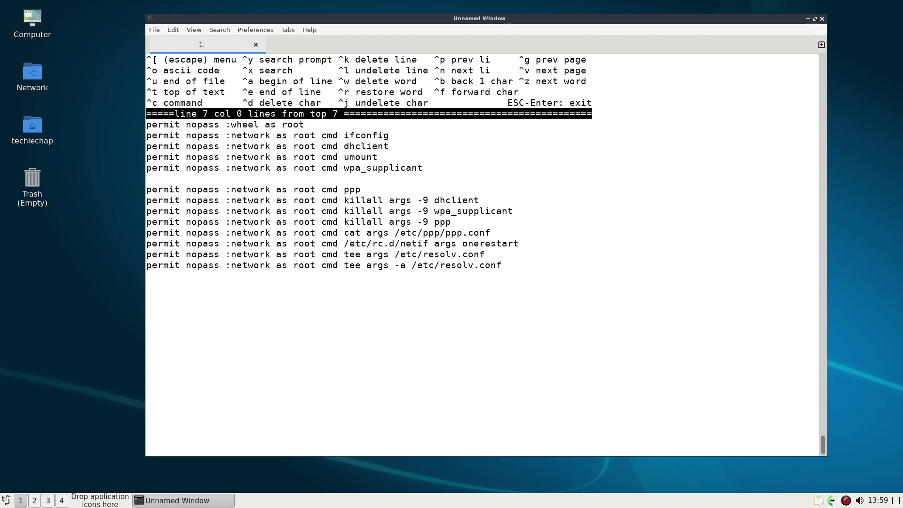
Type the rule 'permit nopass keepenv :wheel as root cmd networkmgr' on line 6
{"action": "key", "text": "Up"}
{"action": "type", "text": "permit mn"}
{"action": "key", "text": "BackSpace"}
{"action": "key", "text": "BackSpace"}
{"action": "type", "text": "nopass :"}
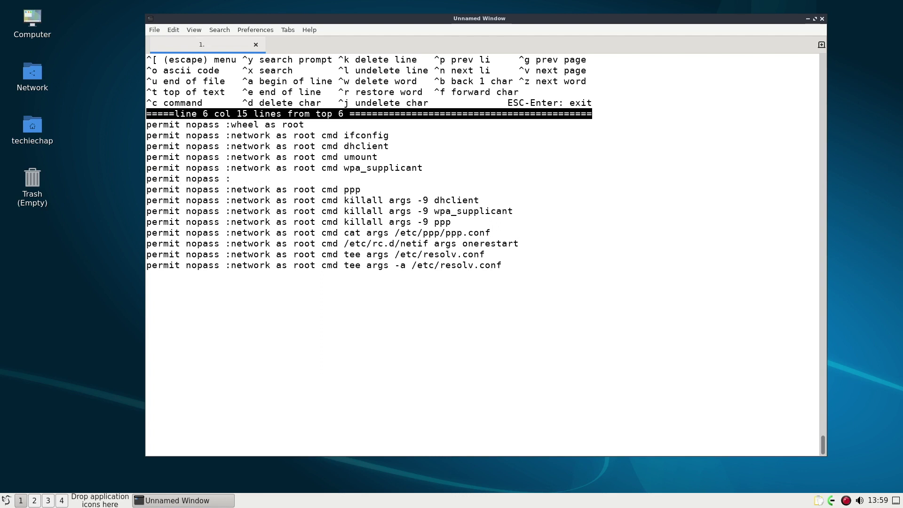
{"action": "key", "text": "BackSpace"}
{"action": "type", "text": "keepe"}
{"action": "type", "text": "nv"}
{"action": "type", "text": " :wheel"}
{"action": "type", "text": " as root"}
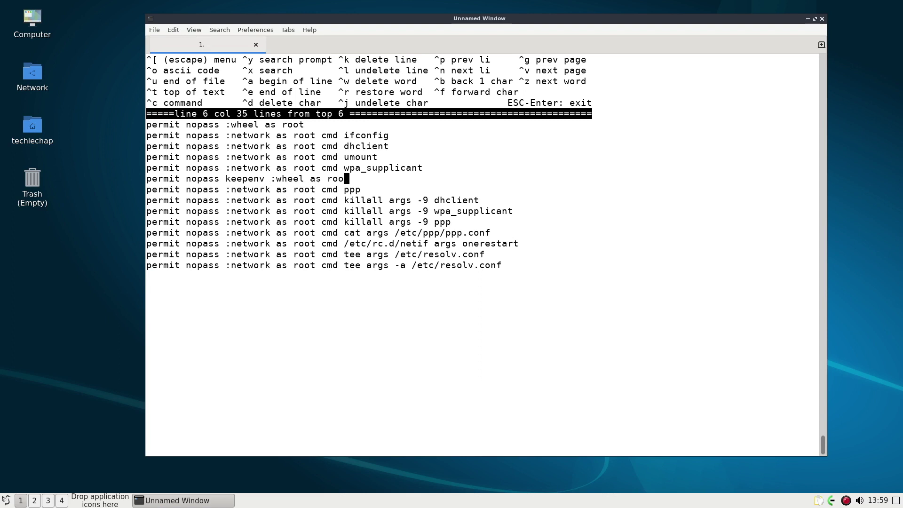
{"action": "type", "text": " cmd networkmgr"}
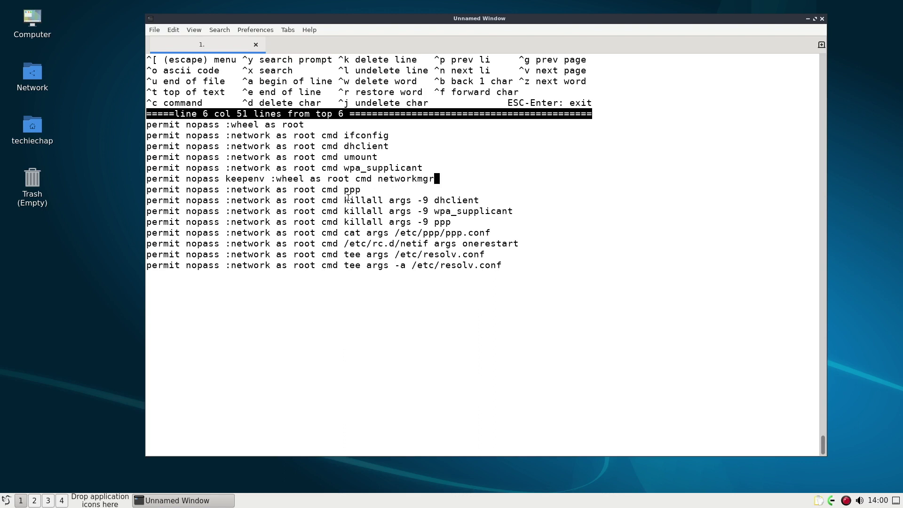
Save the 15-line doas.conf, then run 'doas networkmgr' and stop it after the authorization errors
{"action": "key", "text": "Escape"}
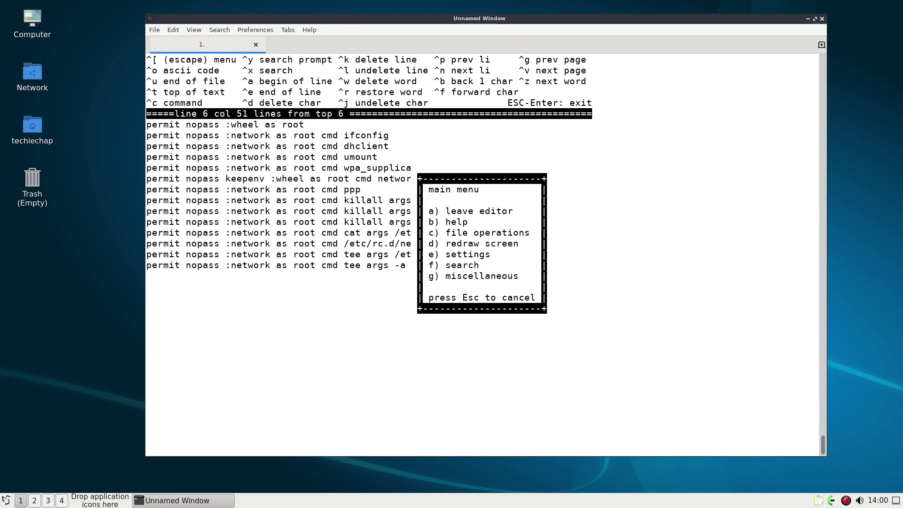
{"action": "key", "text": "Return"}
{"action": "key", "text": "Return"}
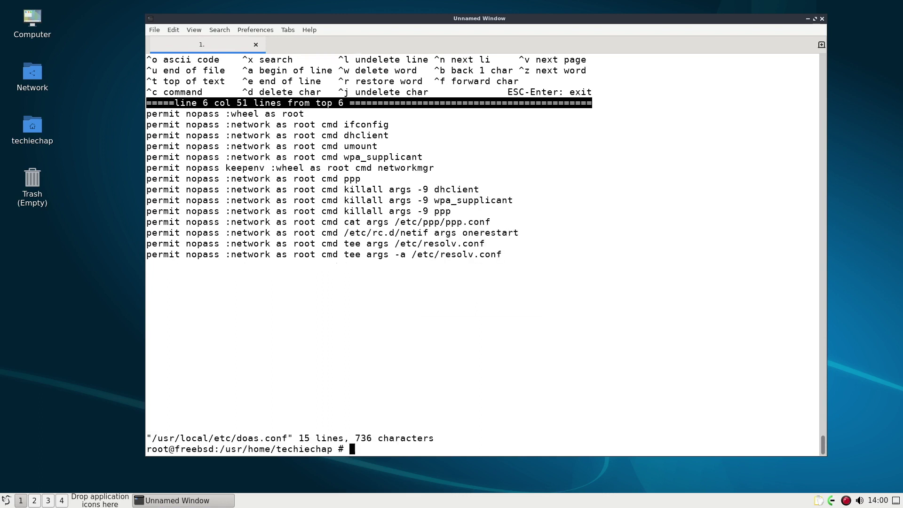
{"action": "type", "text": "doas networkmgr"}
{"action": "key", "text": "Return"}
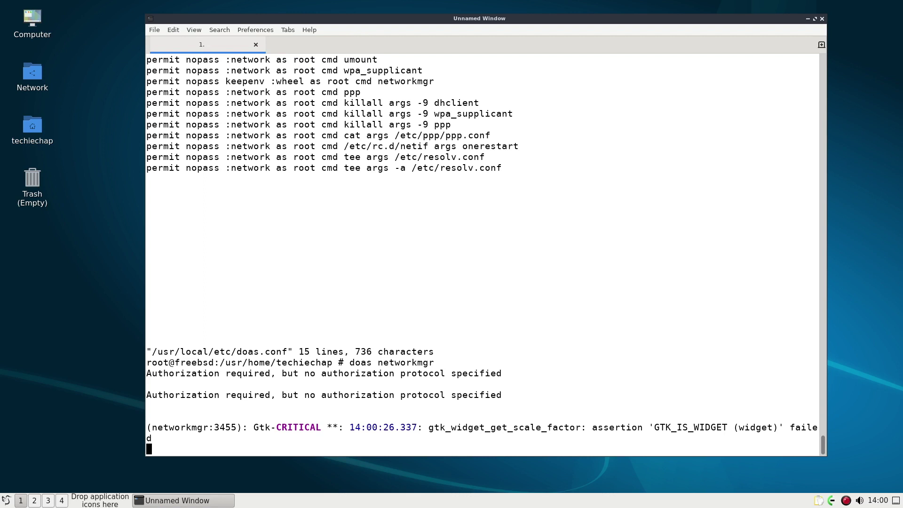
{"action": "key", "text": "Return"}
{"action": "key", "text": "ctrl+c"}
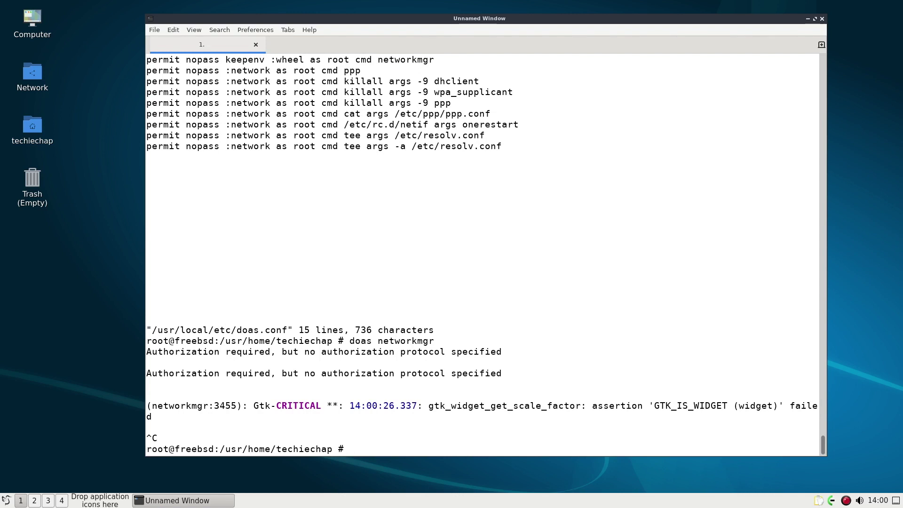
Clear the screen, exit the root shell, and run 'doas networkmgr' as the normal user
{"action": "type", "text": "clear"}
{"action": "key", "text": "Return"}
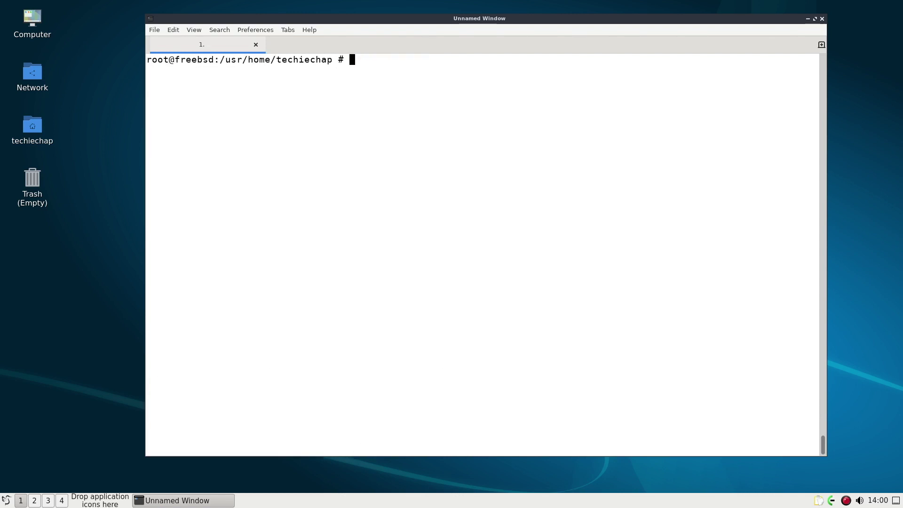
{"action": "key", "text": "Return"}
{"action": "key", "text": "Return"}
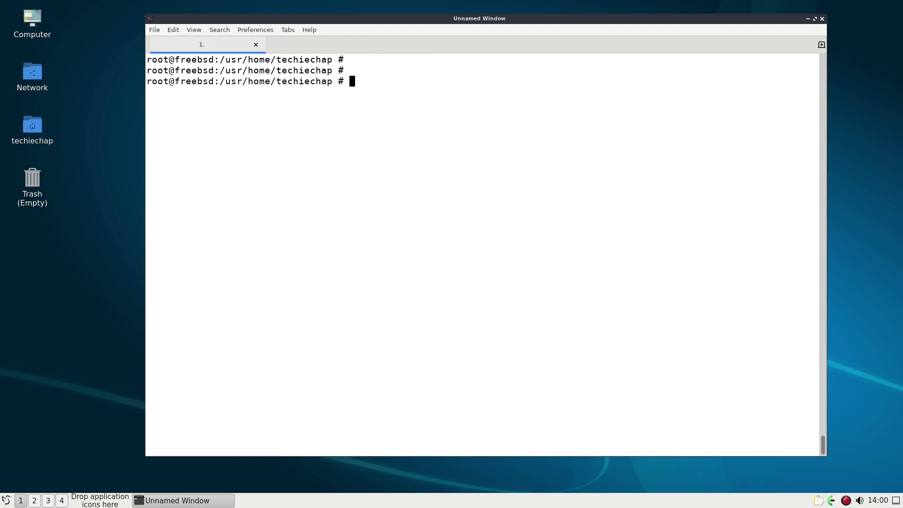
{"action": "type", "text": "exit"}
{"action": "key", "text": "Return"}
{"action": "type", "text": "doas networkmgr"}
{"action": "key", "text": "Return"}
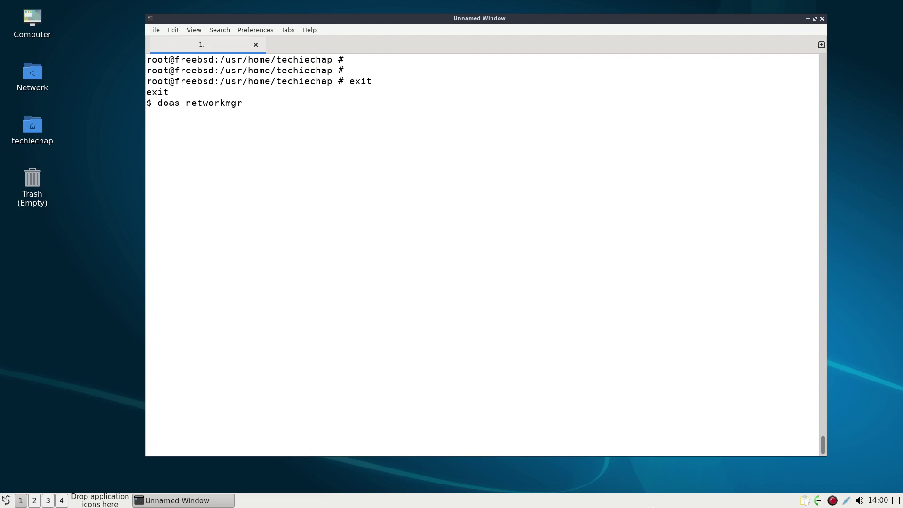
Select VM7184805_EXT from the networkmgr tray menu and connect with its Wi-Fi password, retrying once
{"action": "left_click", "coordinate": [847, 500]}
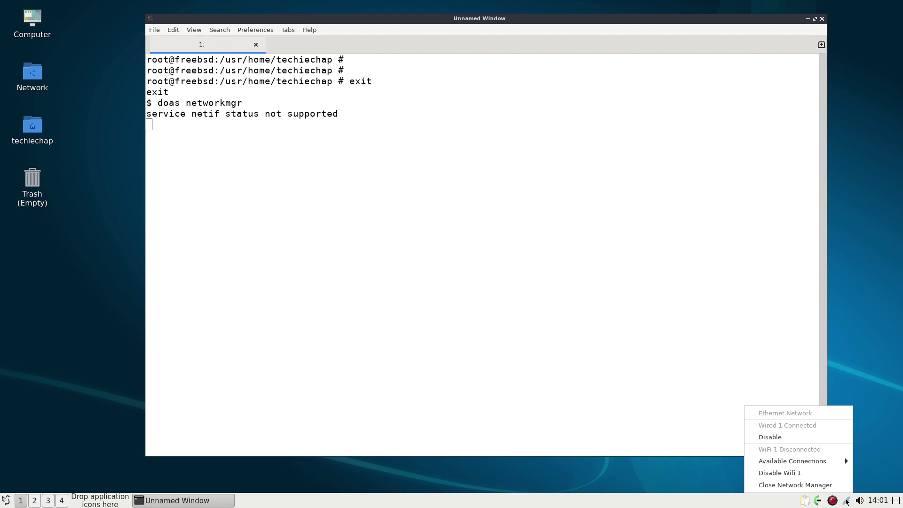
{"action": "mouse_move", "coordinate": [837, 464]}
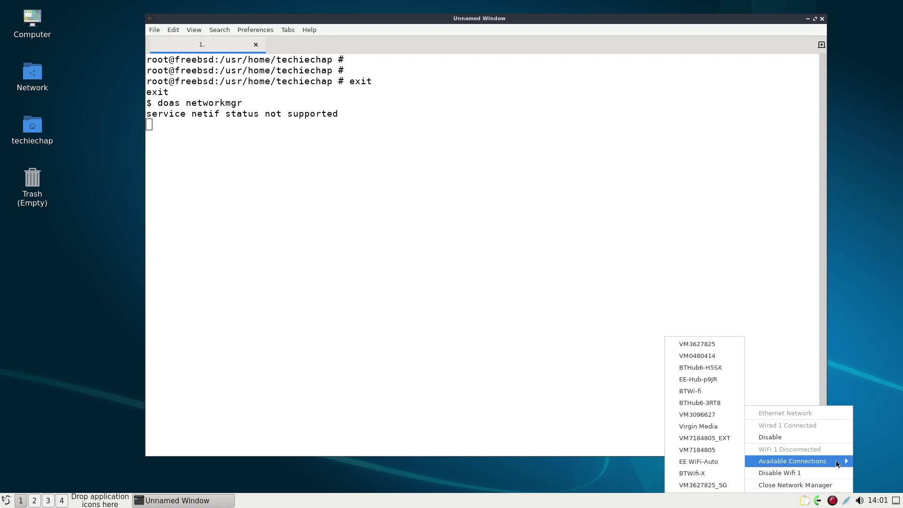
{"action": "left_click", "coordinate": [724, 440]}
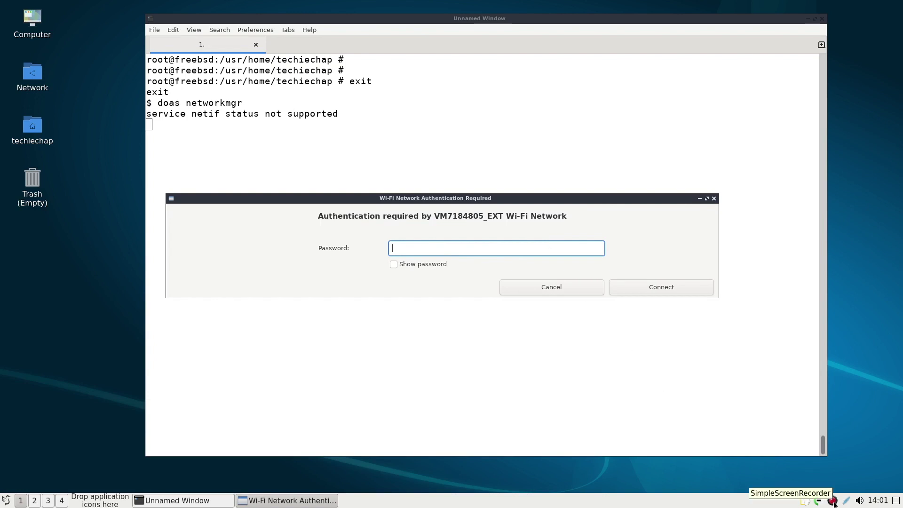
{"action": "right_click", "coordinate": [834, 503]}
{"action": "left_click", "coordinate": [829, 441]}
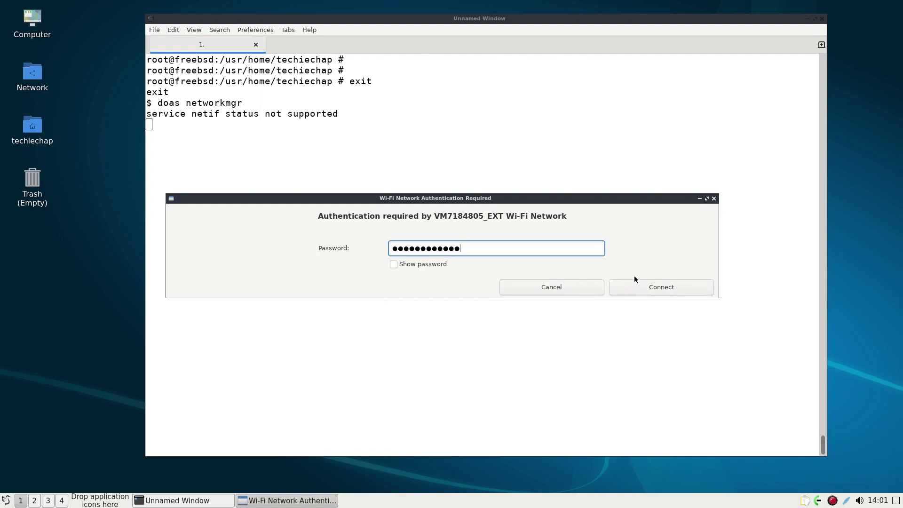
{"action": "left_click", "coordinate": [649, 286]}
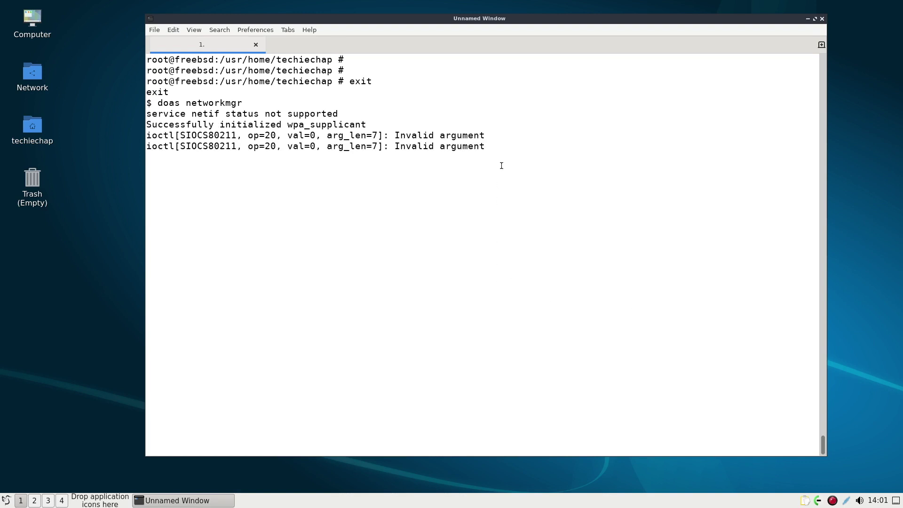
{"action": "left_click", "coordinate": [846, 502]}
{"action": "mouse_move", "coordinate": [840, 460]}
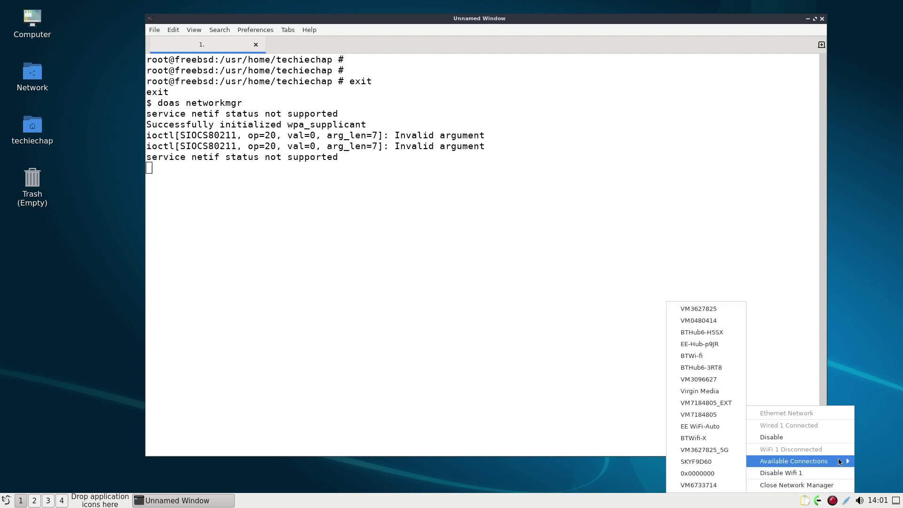
{"action": "left_click", "coordinate": [733, 403]}
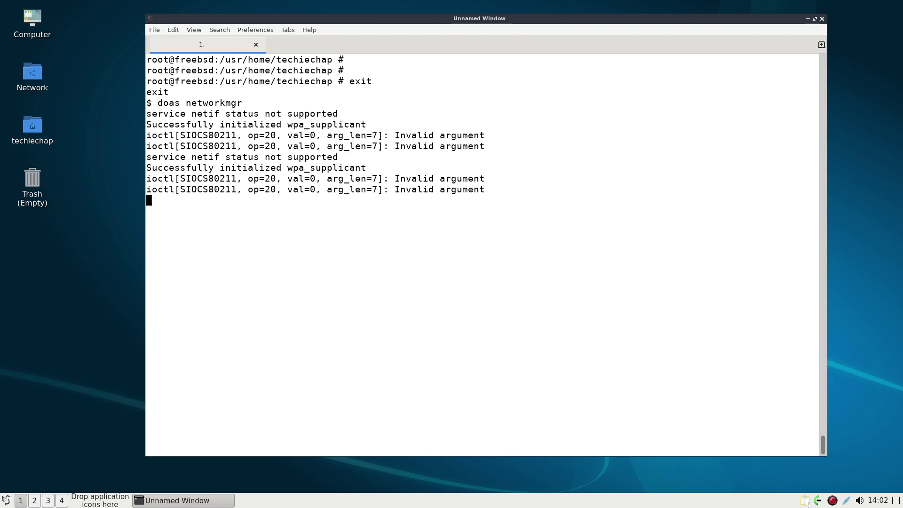
{"action": "right_click", "coordinate": [831, 500]}
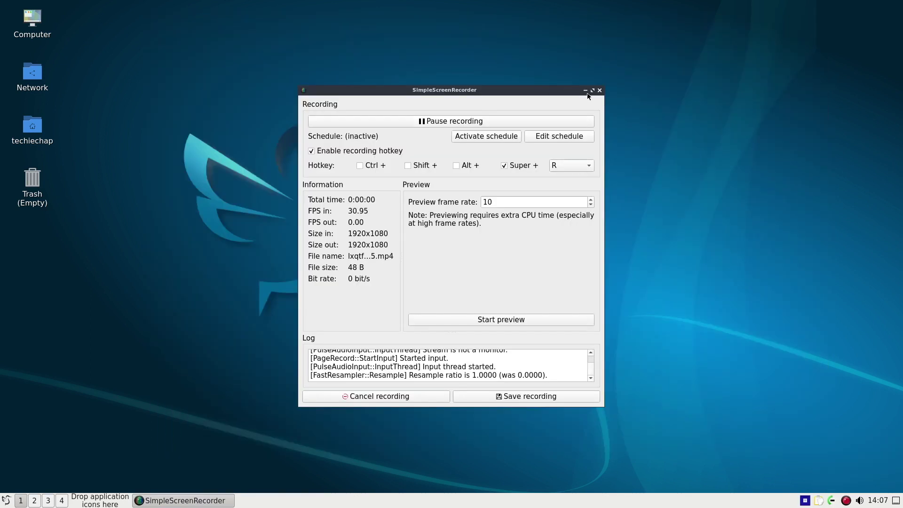
Minimize the recorder, confirm Wi-Fi 1 is connected to VM7184805_EXT, and open the start menu's Preferences
{"action": "left_click", "coordinate": [586, 94]}
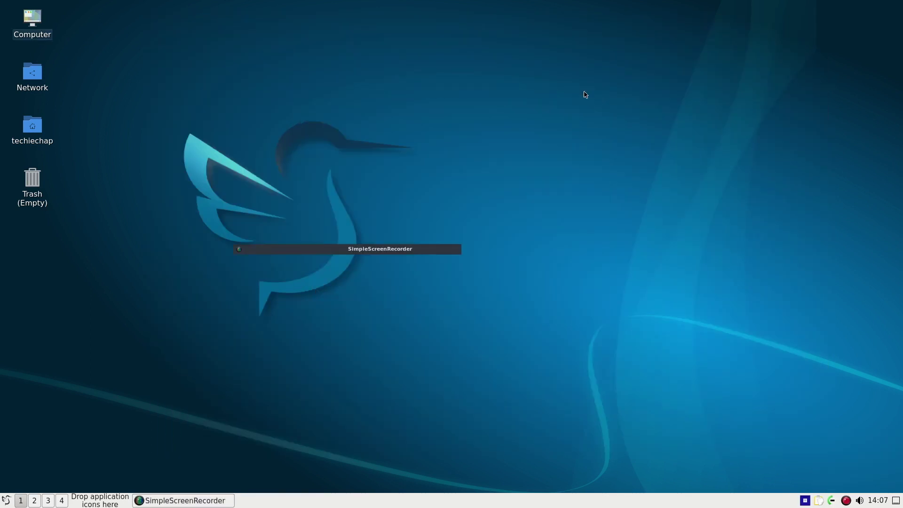
{"action": "left_click", "coordinate": [805, 500]}
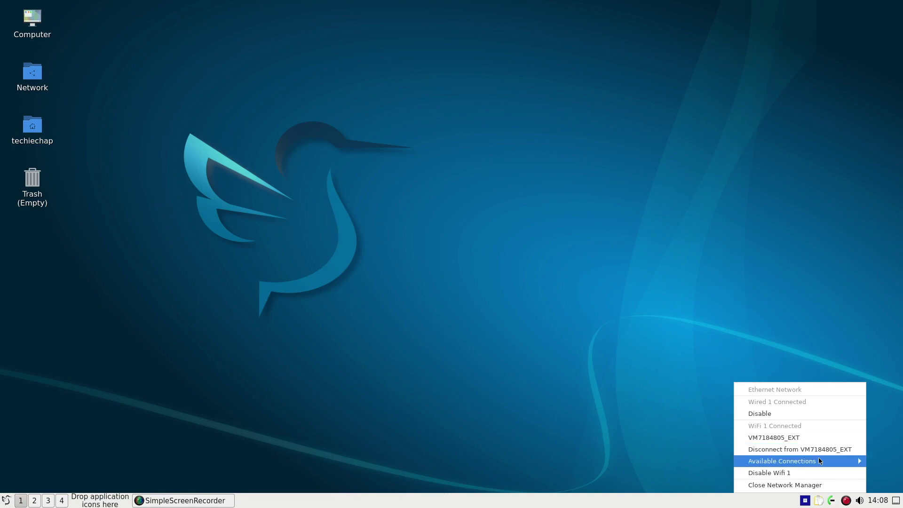
{"action": "mouse_move", "coordinate": [818, 461]}
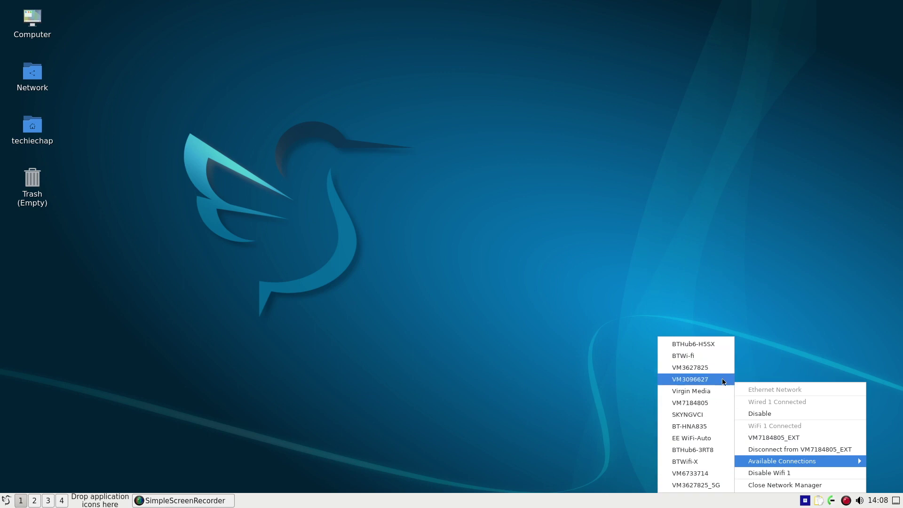
{"action": "left_click", "coordinate": [471, 364]}
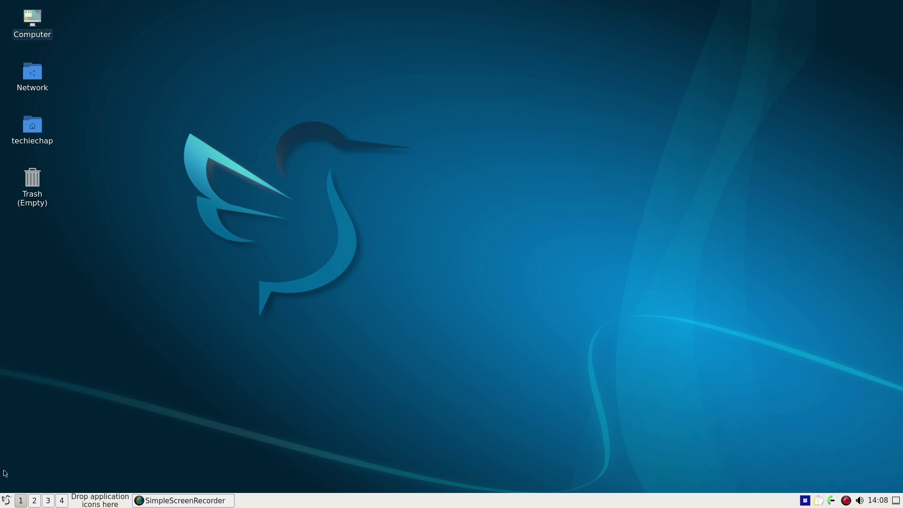
{"action": "left_click", "coordinate": [7, 499]}
{"action": "mouse_move", "coordinate": [66, 429]}
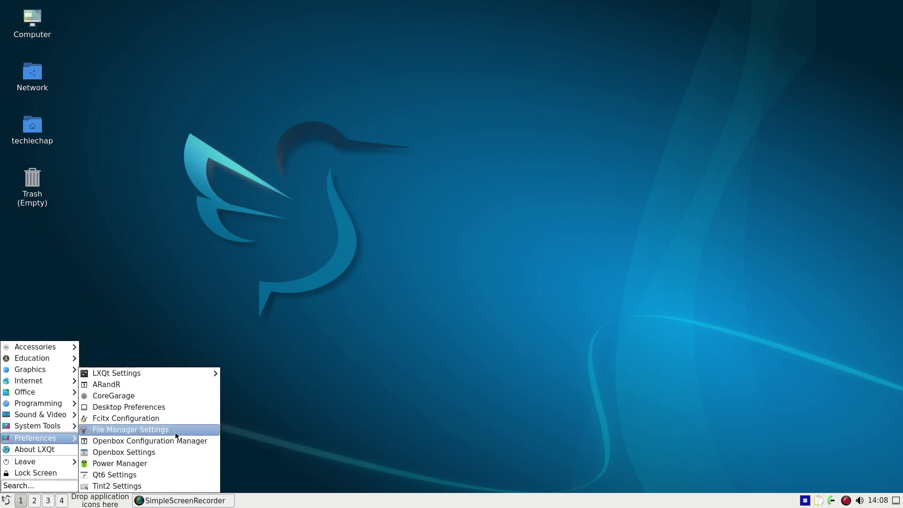
In LXQt Session Settings' Autostart list, re-enable the TrueOS Network Tray entry
{"action": "mouse_move", "coordinate": [193, 372]}
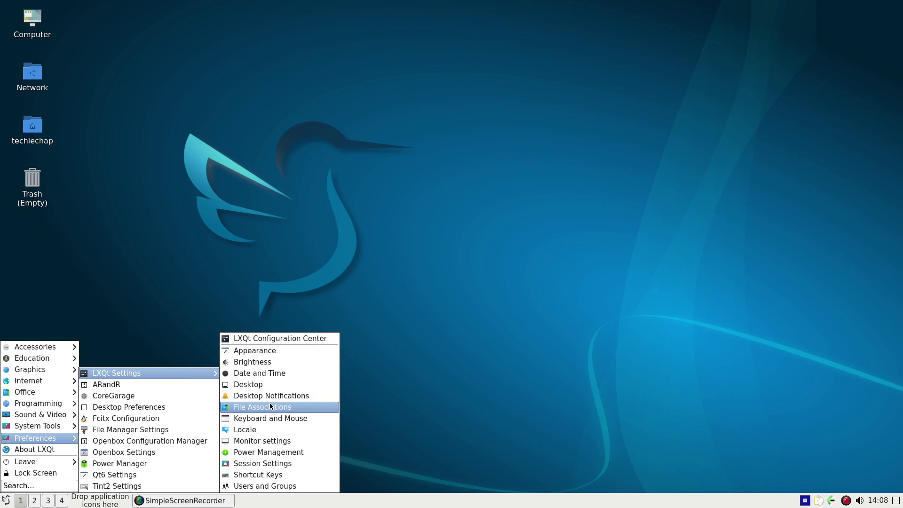
{"action": "left_click", "coordinate": [266, 464]}
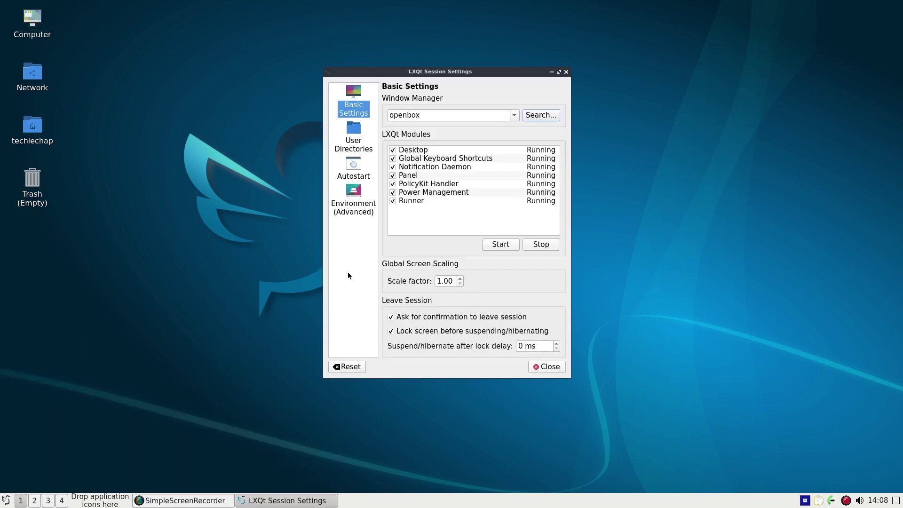
{"action": "left_click", "coordinate": [353, 166]}
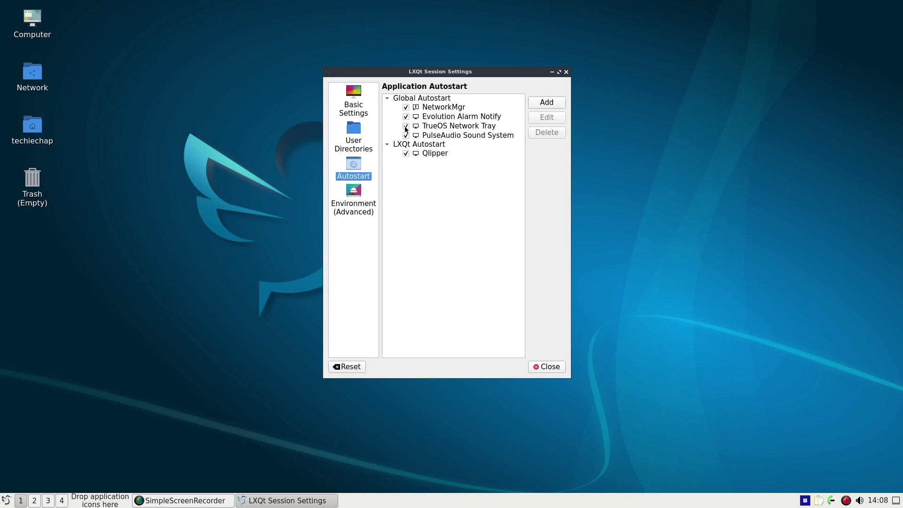
{"action": "left_click", "coordinate": [436, 130]}
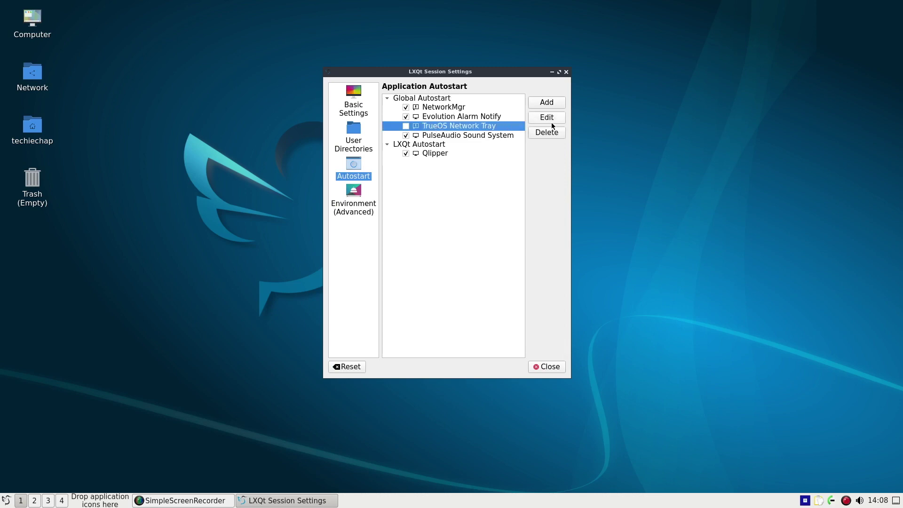
{"action": "key", "text": "space"}
Prefix the NetworkMgr autostart command with 'doas ' so it runs 'doas networkmgr', then close Session Settings
{"action": "left_click", "coordinate": [442, 108]}
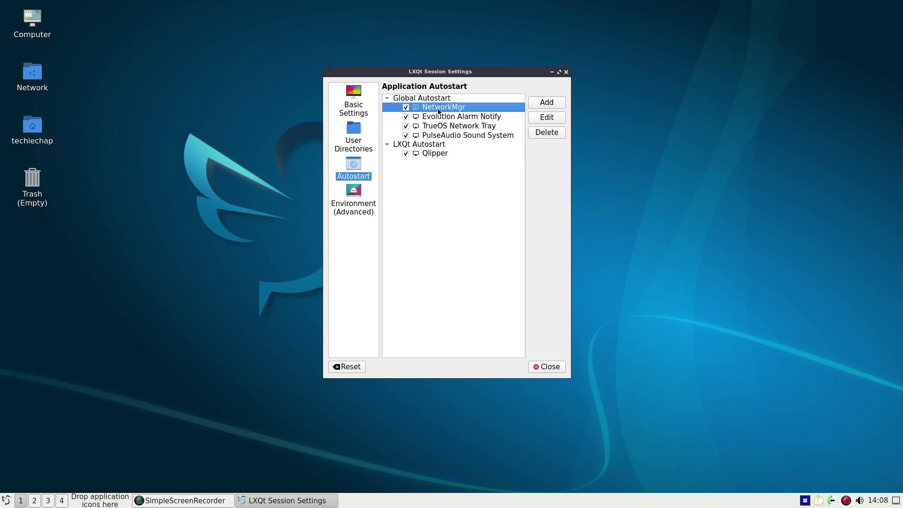
{"action": "left_click", "coordinate": [557, 117]}
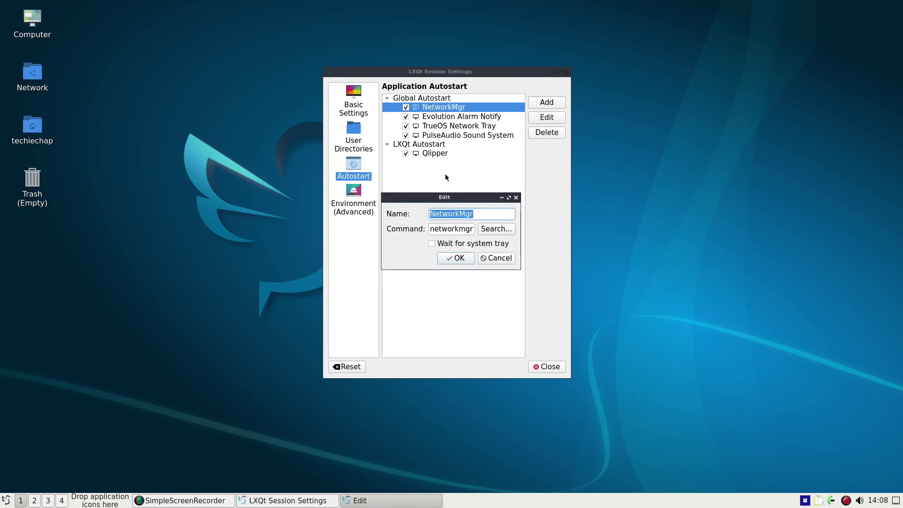
{"action": "left_click", "coordinate": [442, 229]}
{"action": "key", "text": "Home"}
{"action": "type", "text": "doas"}
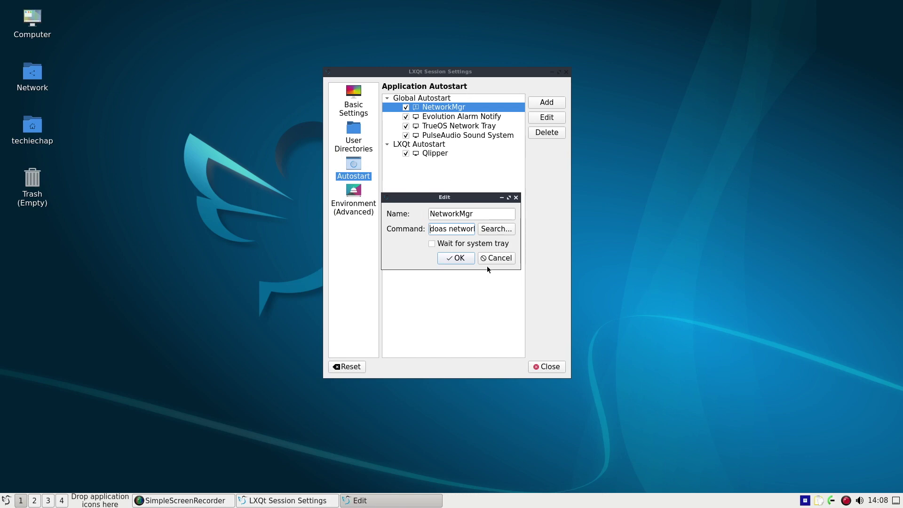
{"action": "left_click", "coordinate": [498, 256]}
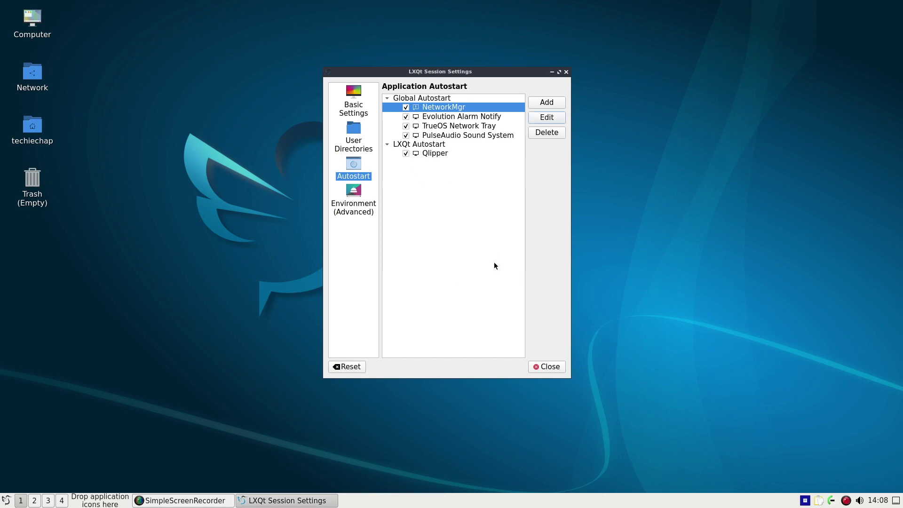
{"action": "left_click", "coordinate": [558, 371]}
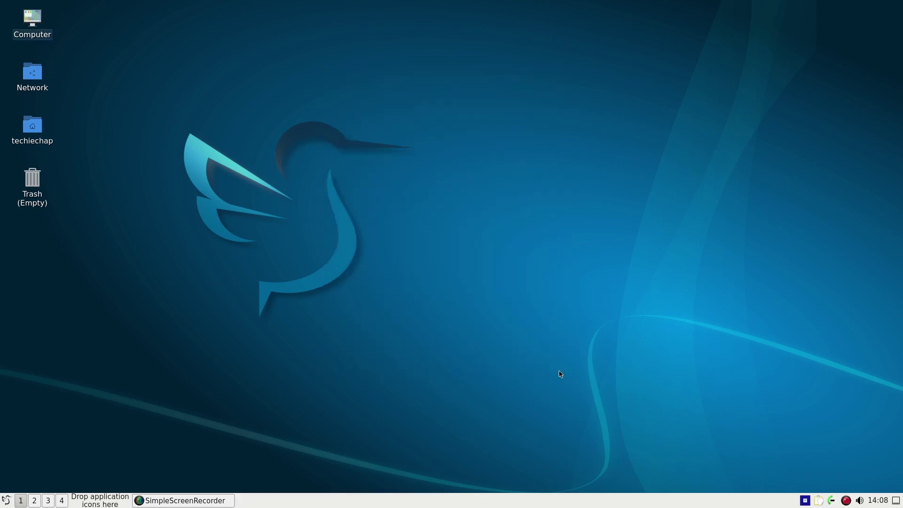
{"action": "left_click", "coordinate": [806, 501]}
{"action": "mouse_move", "coordinate": [812, 465]}
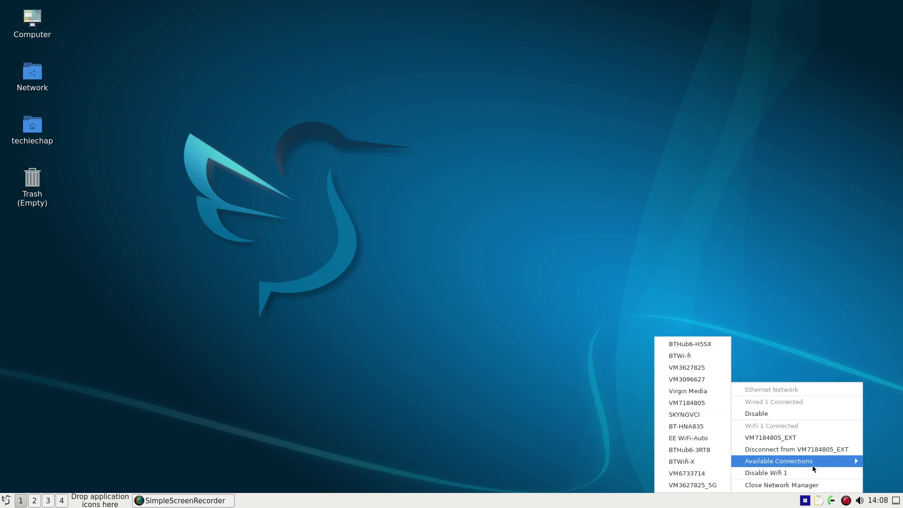
{"action": "left_click", "coordinate": [484, 353]}
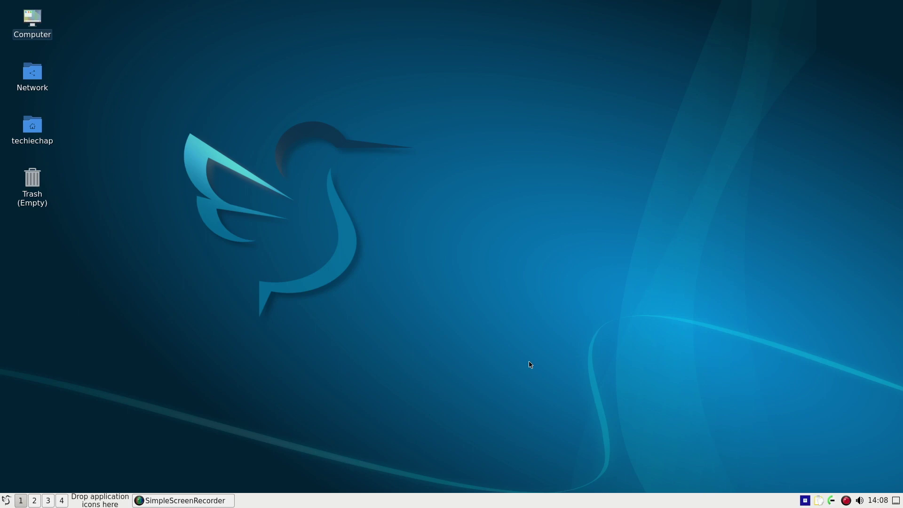
{"action": "right_click", "coordinate": [844, 502]}
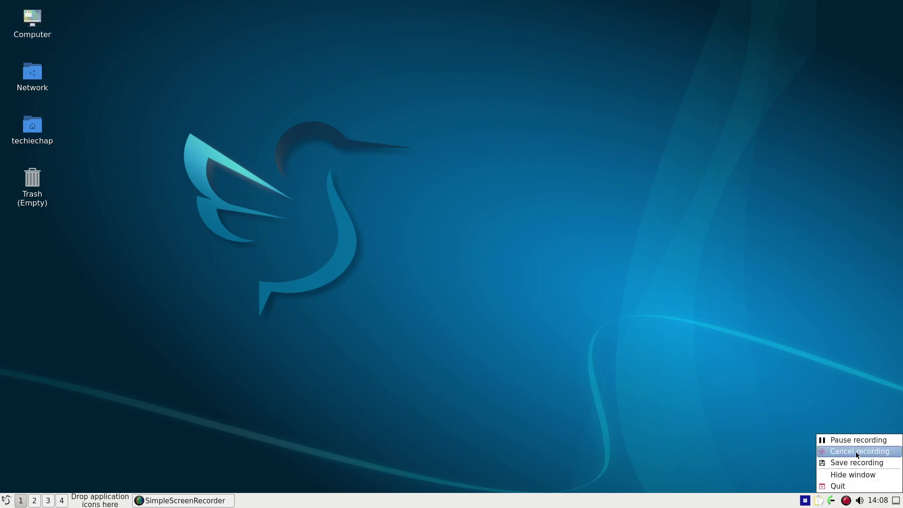